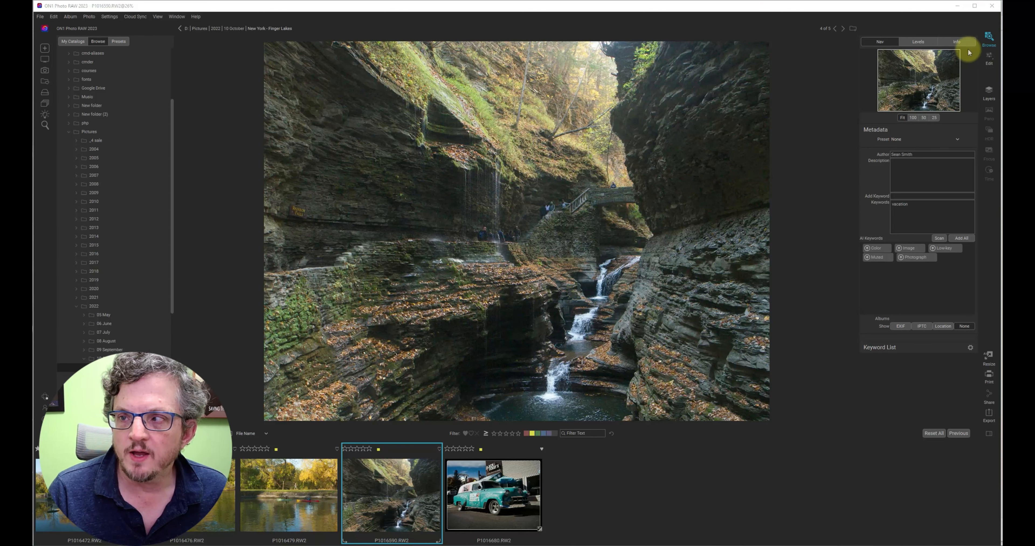
Open the gorge waterfall photo for editing, set its camera profile to Camera Vivid, and inspect the image up close
{"action": "left_click", "coordinate": [989, 60]}
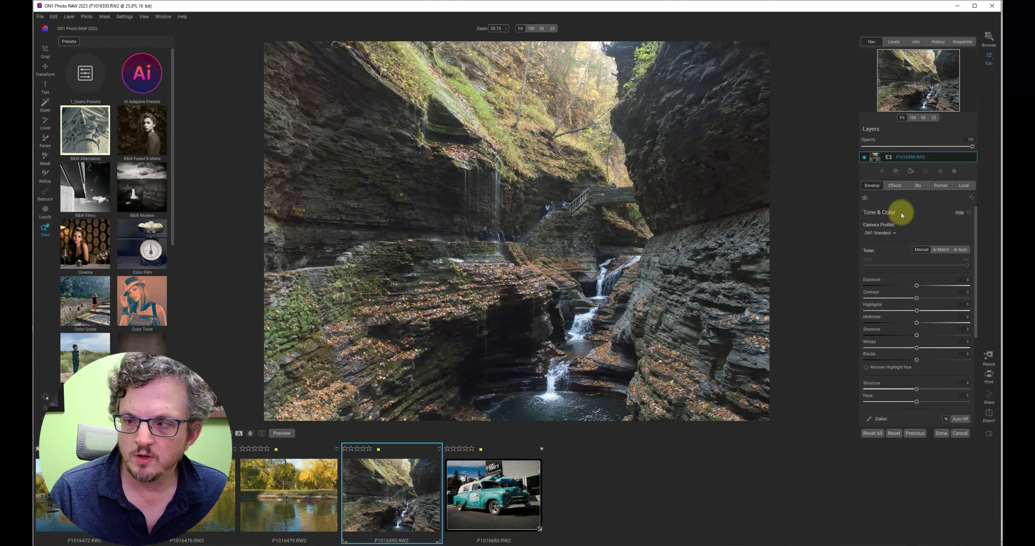
{"action": "left_click", "coordinate": [889, 234]}
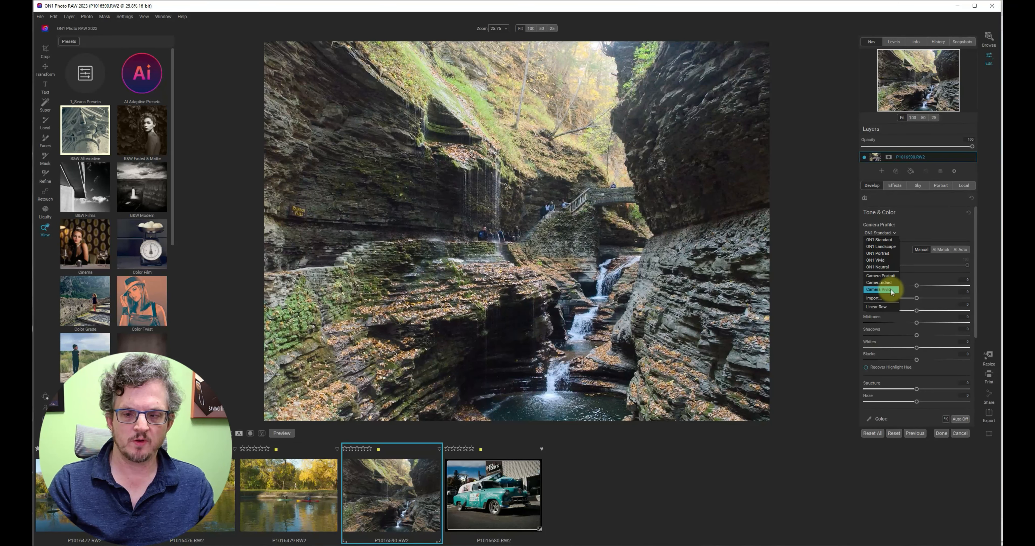
{"action": "left_click", "coordinate": [890, 290]}
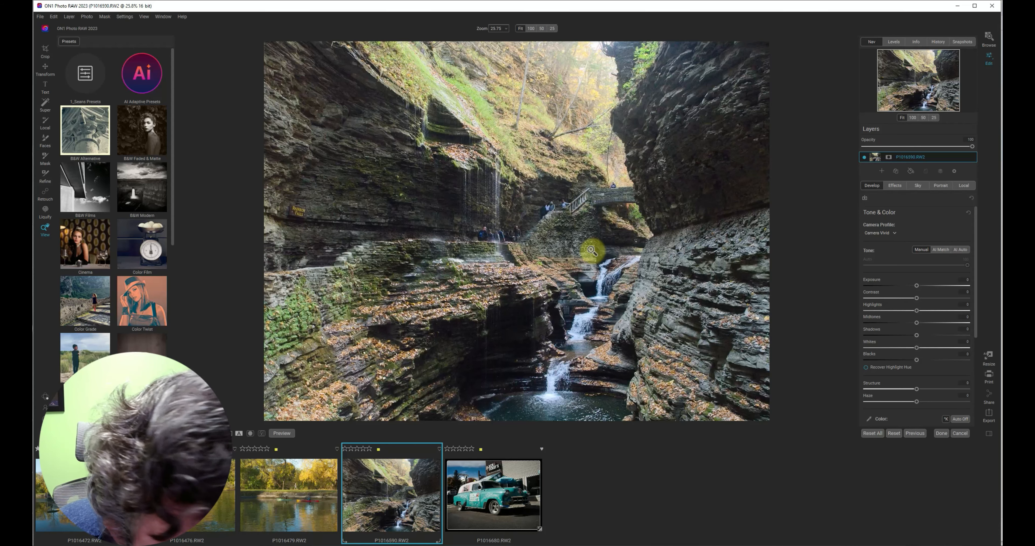
{"action": "left_click", "coordinate": [655, 226]}
{"action": "left_click", "coordinate": [673, 177]}
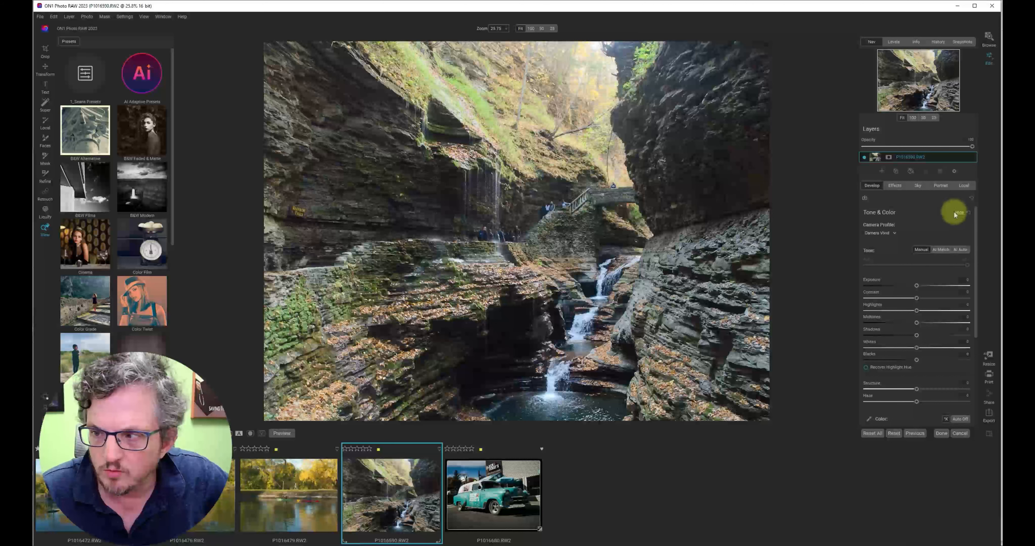
Collapse Tone & Color, expand the Noise & Sharpening settings, and switch noise reduction to NoNoise AI
{"action": "left_click", "coordinate": [959, 213]}
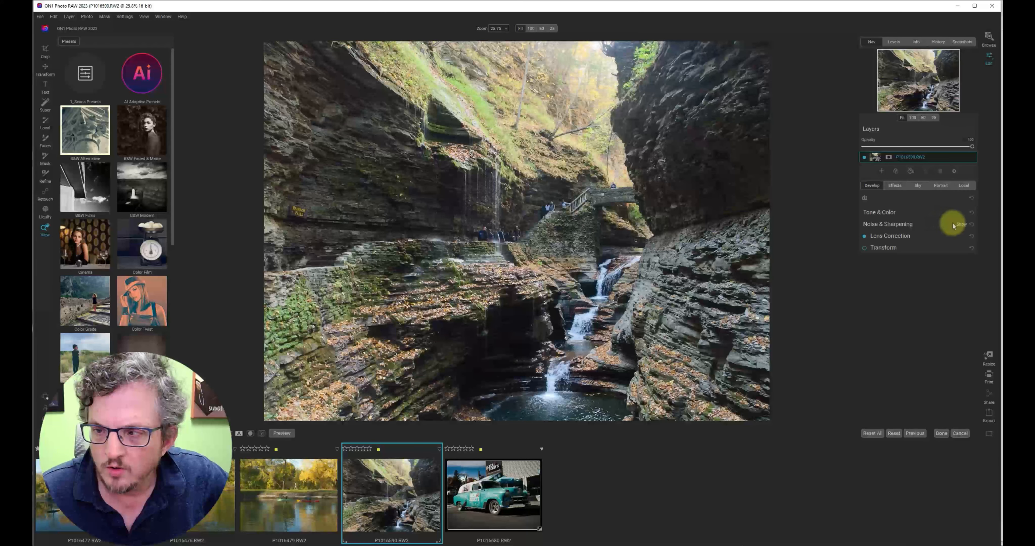
{"action": "left_click", "coordinate": [962, 224]}
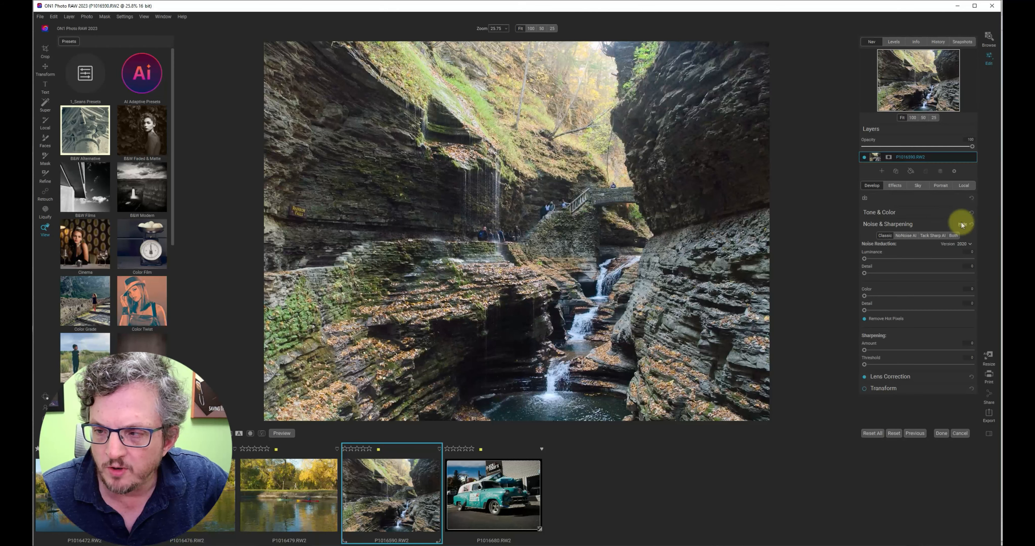
{"action": "left_click", "coordinate": [906, 235]}
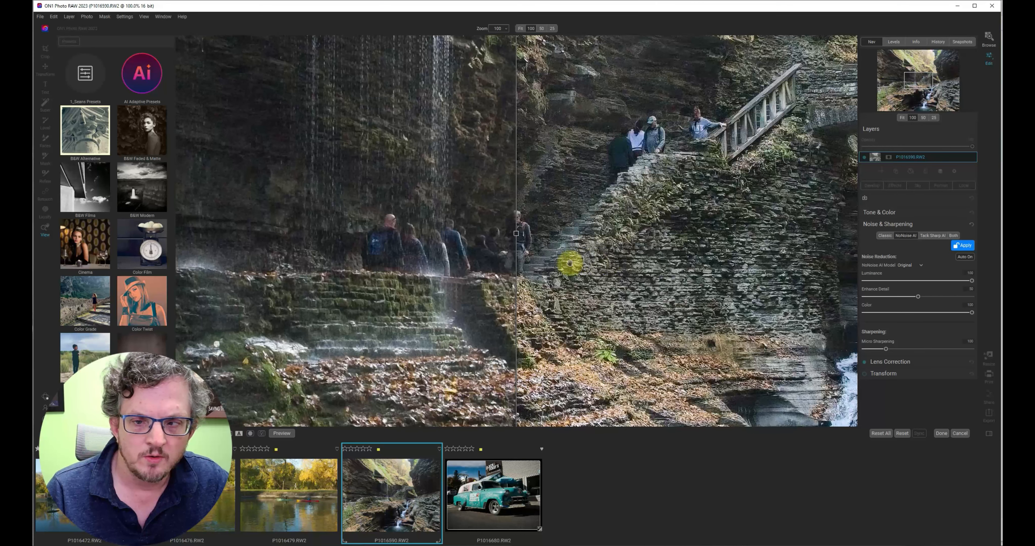
Compare the NoNoise AI result with the original across the split preview, both at 100% and with the whole photo fitted
{"action": "mouse_move", "coordinate": [517, 234]}
{"action": "left_mouse_down"}
{"action": "mouse_move", "coordinate": [762, 236]}
{"action": "mouse_move", "coordinate": [512, 244]}
{"action": "left_mouse_up"}
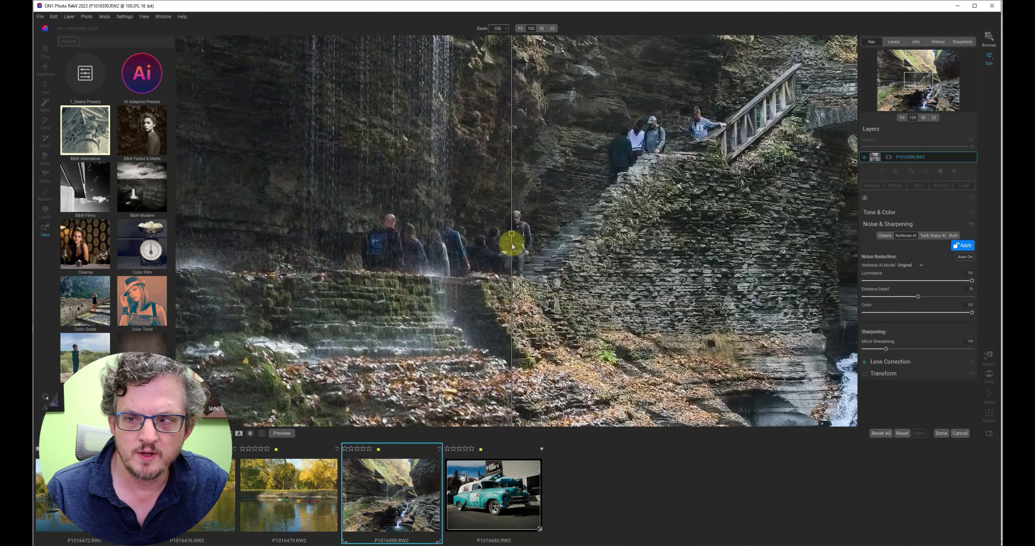
{"action": "left_click", "coordinate": [902, 117]}
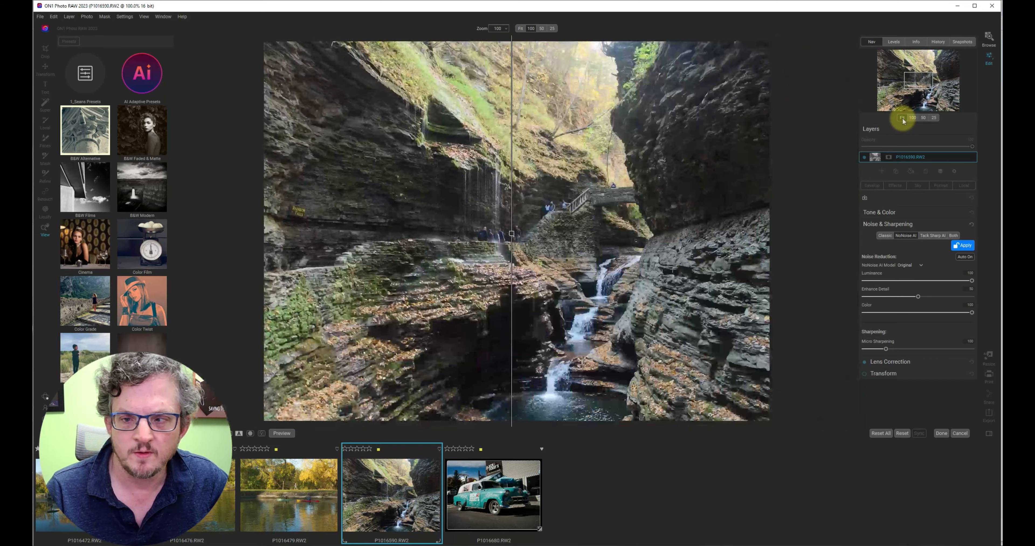
{"action": "left_click", "coordinate": [512, 237]}
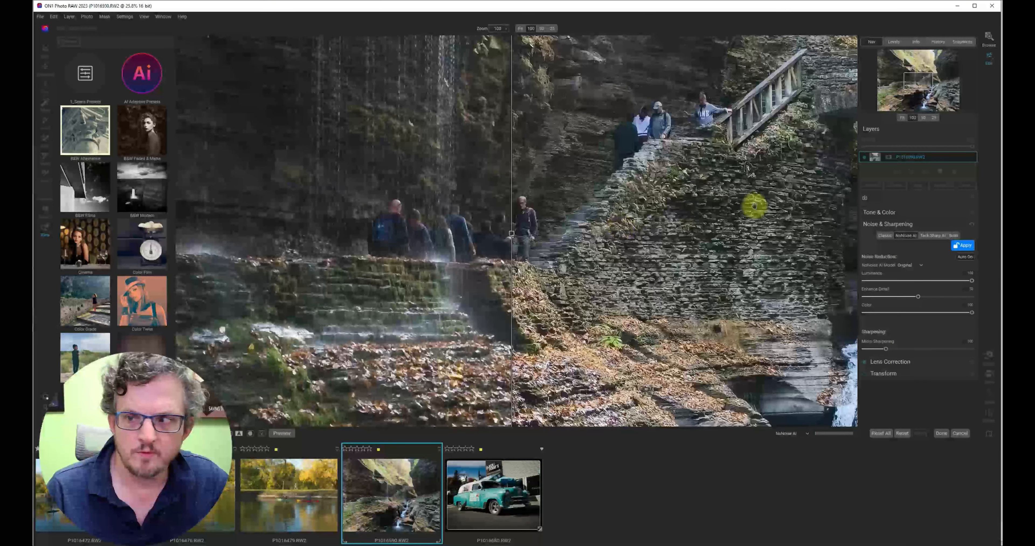
{"action": "left_click", "coordinate": [902, 117]}
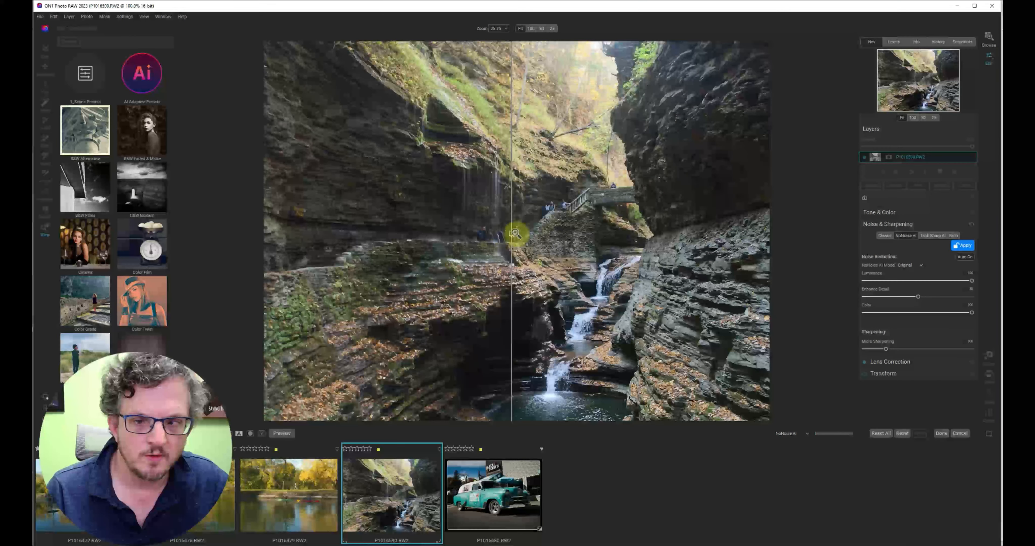
{"action": "mouse_move", "coordinate": [530, 237]}
{"action": "left_mouse_down"}
{"action": "mouse_move", "coordinate": [613, 234]}
{"action": "mouse_move", "coordinate": [528, 238]}
{"action": "left_mouse_up"}
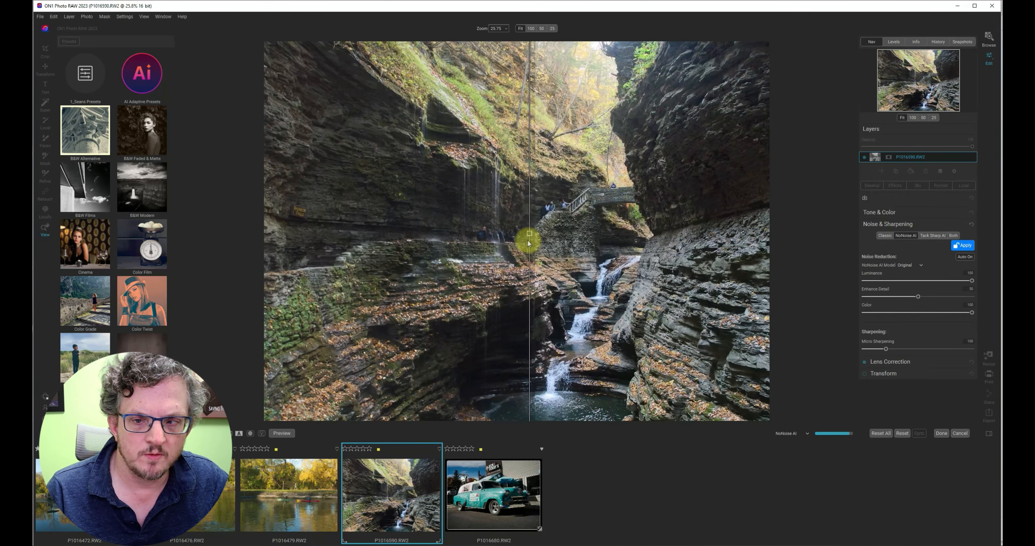
{"action": "left_click", "coordinate": [913, 118]}
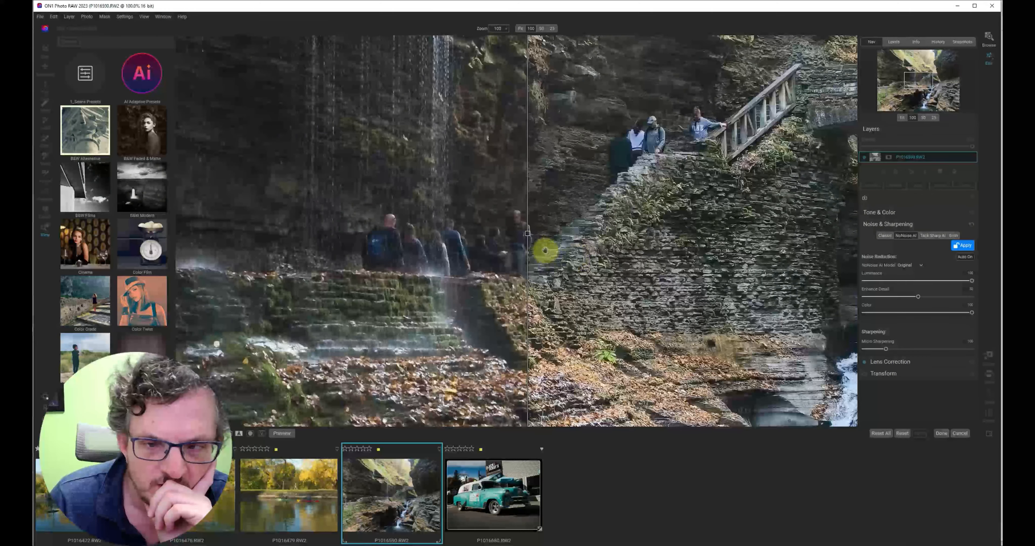
{"action": "left_click_drag", "start_coordinate": [529, 233], "coordinate": [551, 242]}
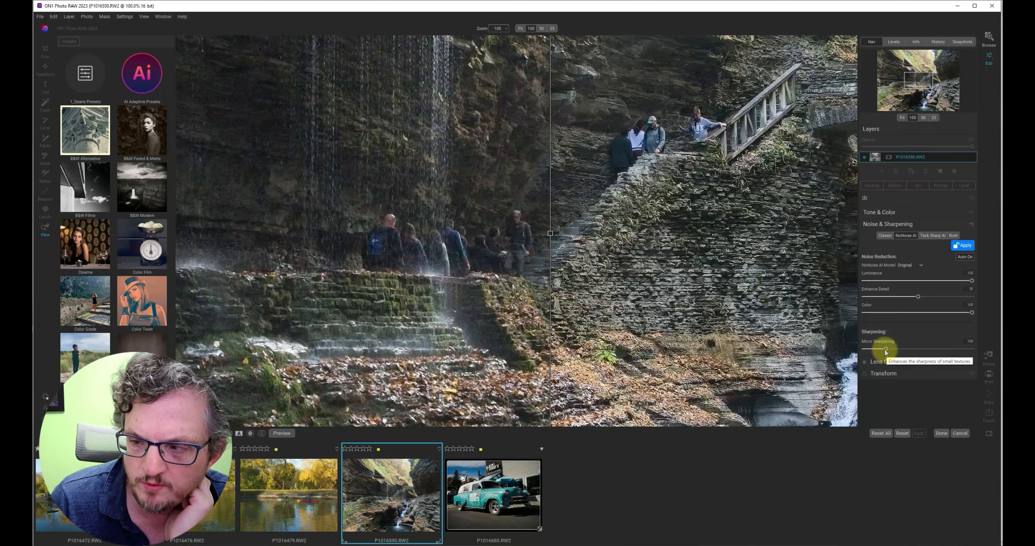
Try lowering the NoNoise AI micro sharpening strongly and check the people near the waterfall in the split preview
{"action": "left_click_drag", "start_coordinate": [885, 350], "coordinate": [881, 348]}
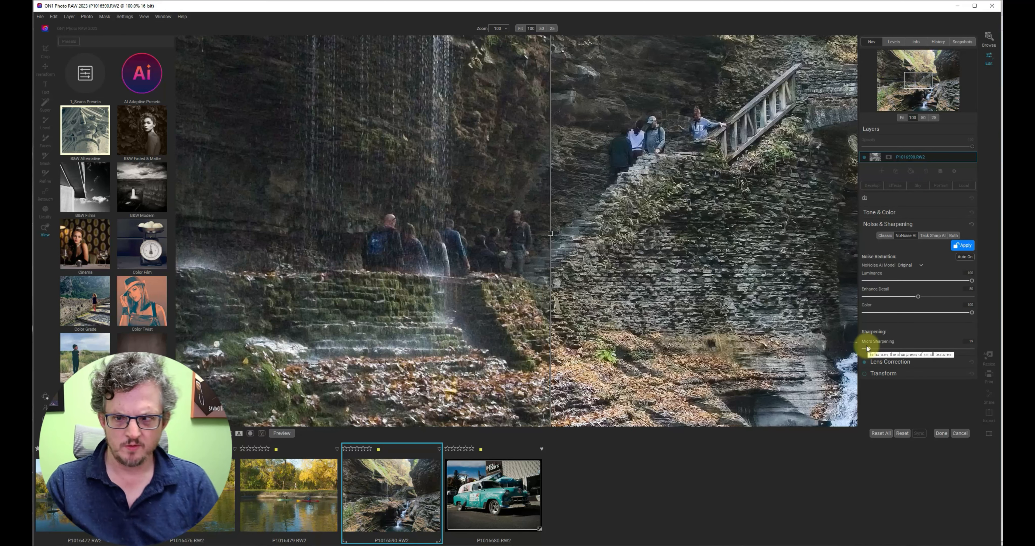
{"action": "left_click_drag", "start_coordinate": [868, 349], "coordinate": [870, 348]}
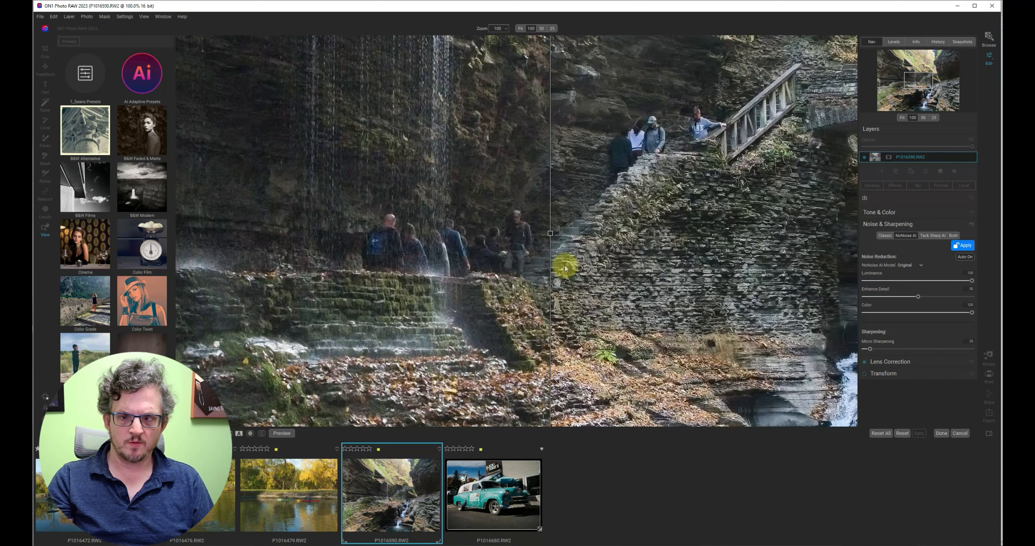
{"action": "mouse_move", "coordinate": [550, 234]}
{"action": "left_mouse_down"}
{"action": "mouse_move", "coordinate": [715, 238]}
{"action": "mouse_move", "coordinate": [564, 240]}
{"action": "left_mouse_up"}
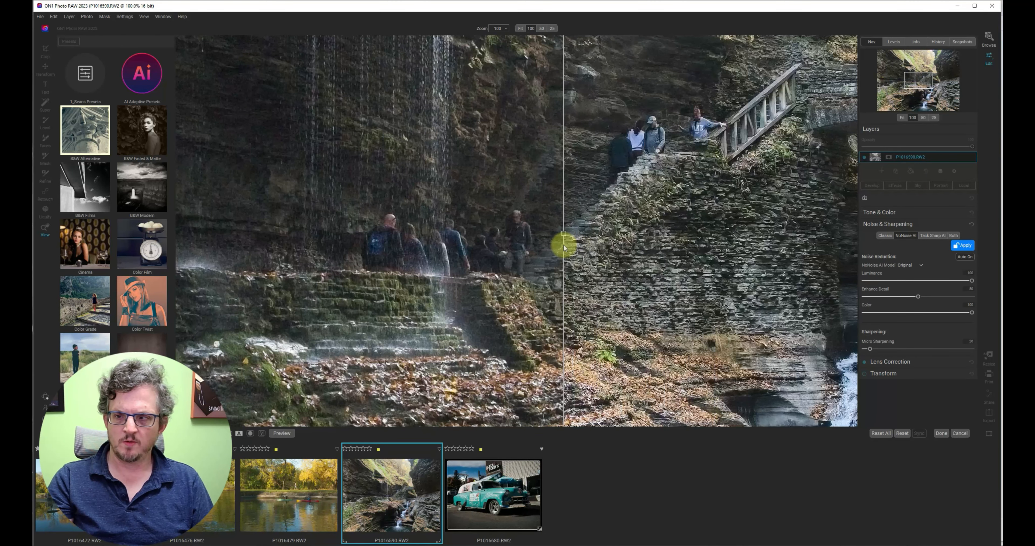
Switch the noise reduction method back to Classic
{"action": "left_click", "coordinate": [885, 236]}
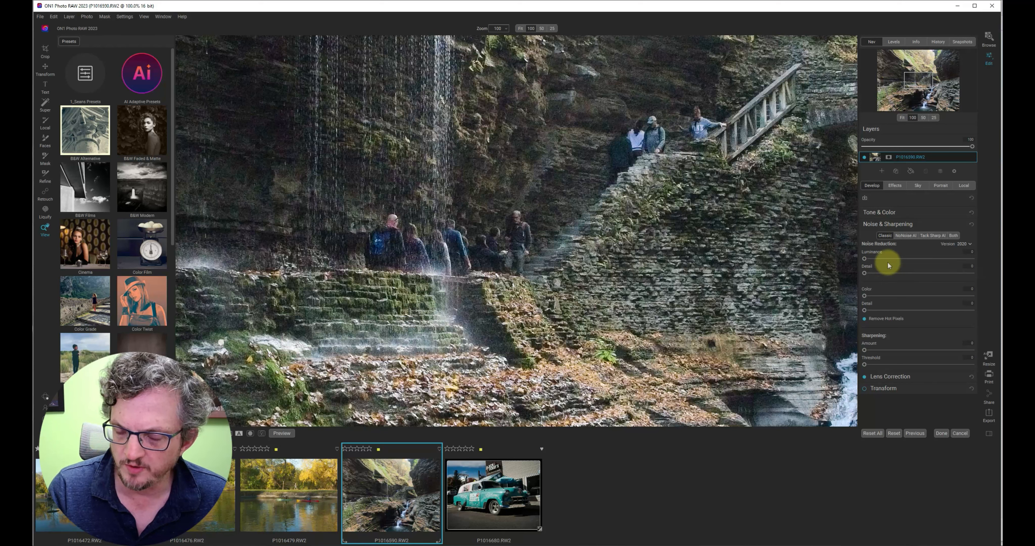
{"action": "left_click", "coordinate": [865, 297]}
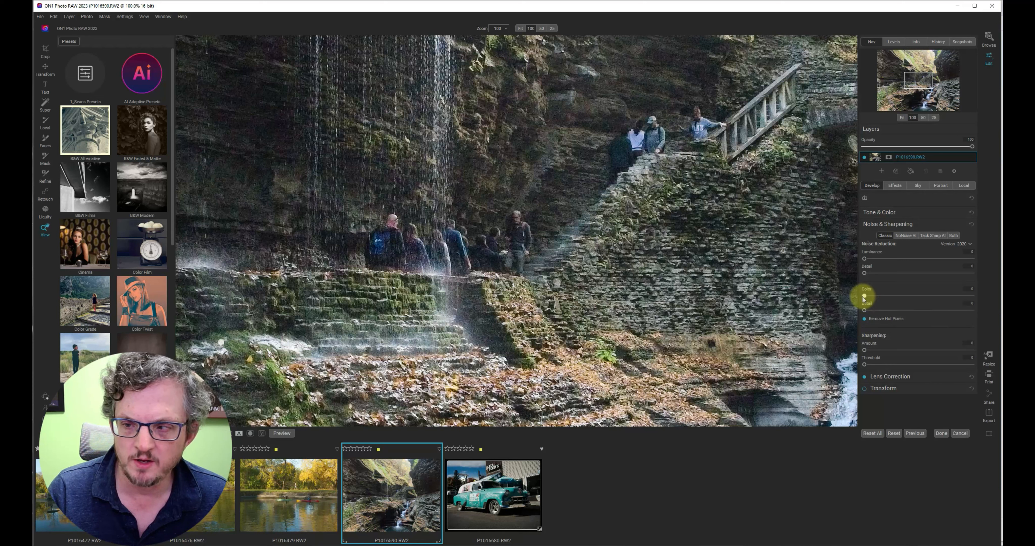
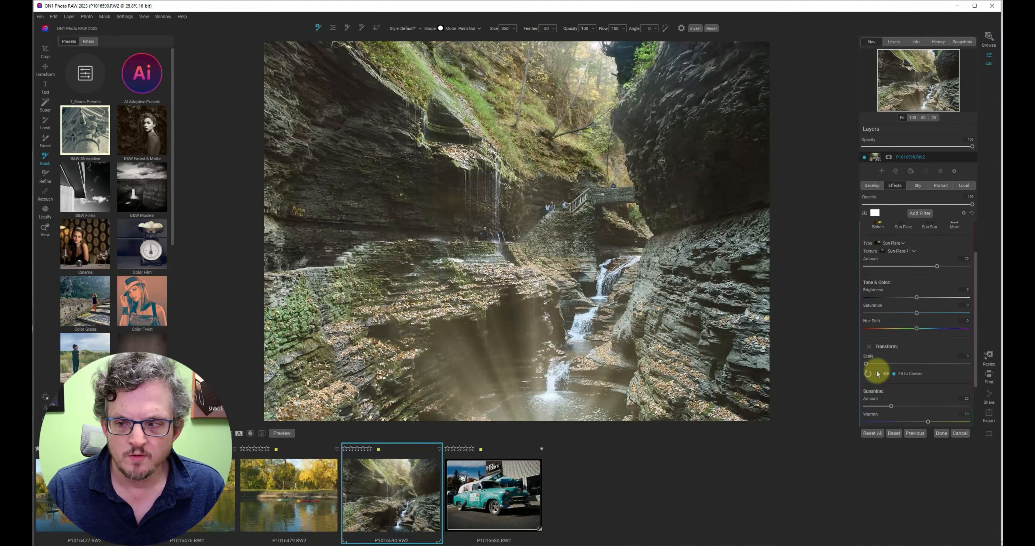
Flip the Sun Flare texture vertically so the rays come from above, and test its horizontal flip
{"action": "left_click", "coordinate": [878, 374]}
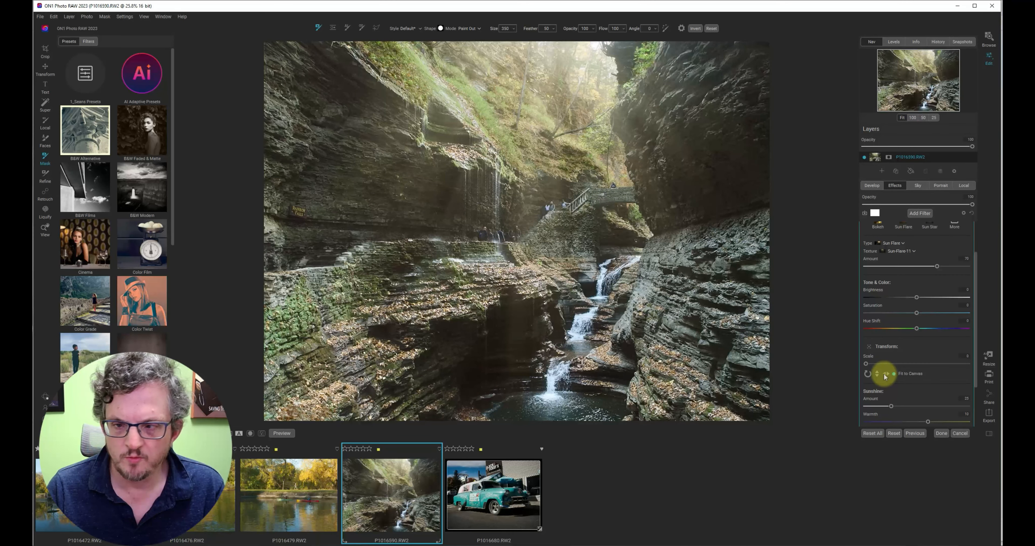
{"action": "left_click", "coordinate": [886, 374]}
{"action": "left_click", "coordinate": [887, 375]}
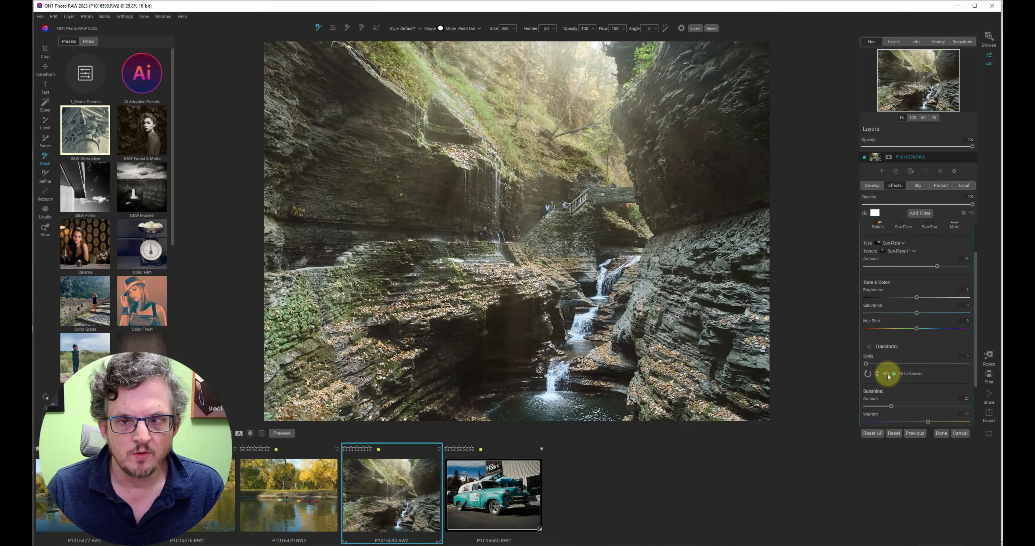
{"action": "left_click", "coordinate": [888, 375]}
{"action": "left_click", "coordinate": [888, 375]}
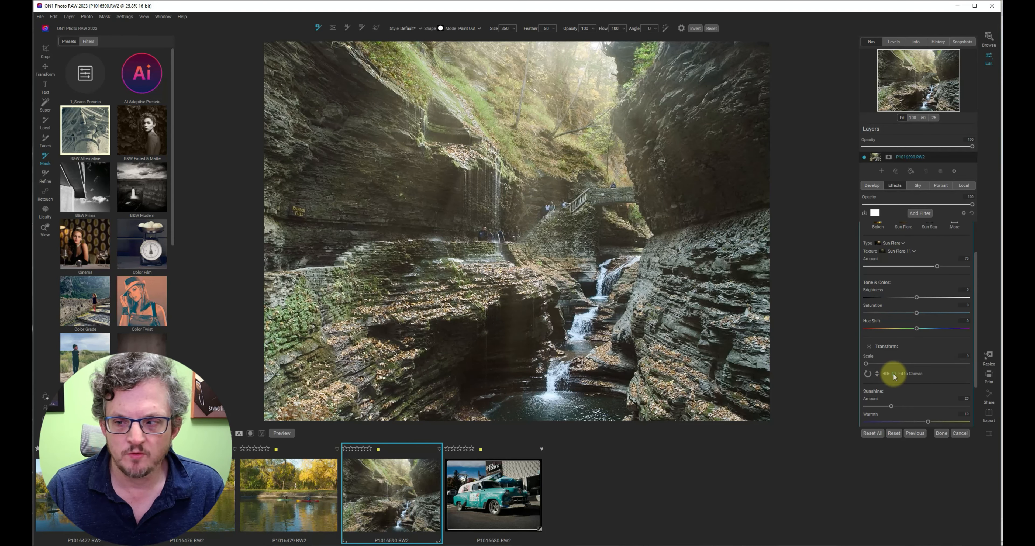
Lower the Sun Flare filter's Sunshine amount to almost zero and slightly raise its Sunshine warmth
{"action": "scroll", "coordinate": [901, 384], "scroll_direction": "down", "scroll_amount": 2}
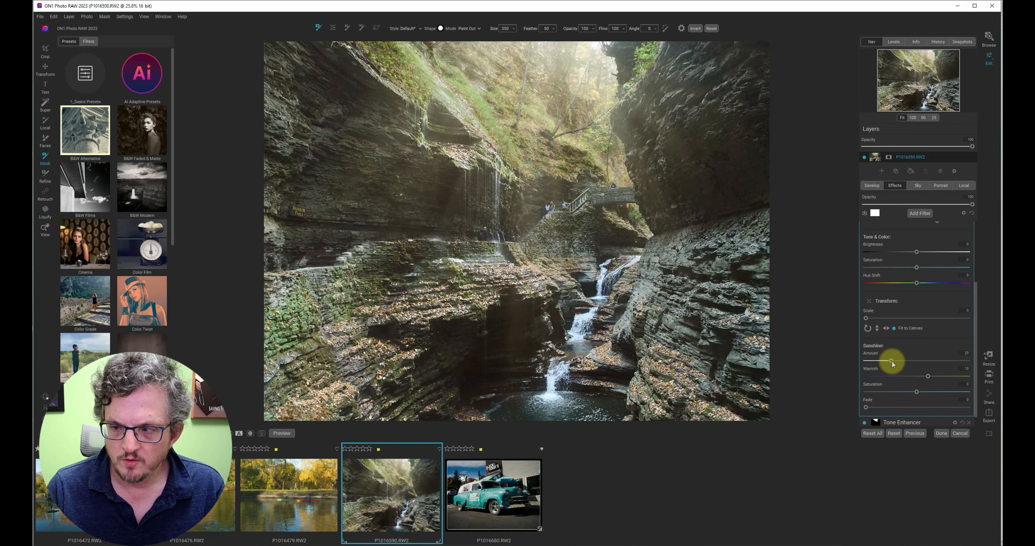
{"action": "left_click_drag", "start_coordinate": [893, 361], "coordinate": [863, 363]}
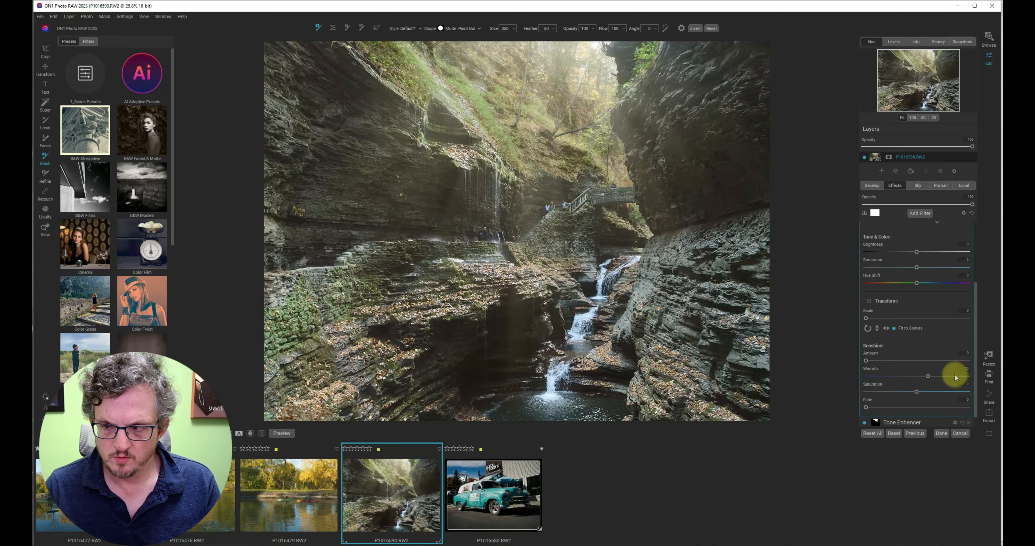
{"action": "key", "text": "Right"}
{"action": "key", "text": "Right"}
{"action": "key", "text": "Right"}
{"action": "key", "text": "Right"}
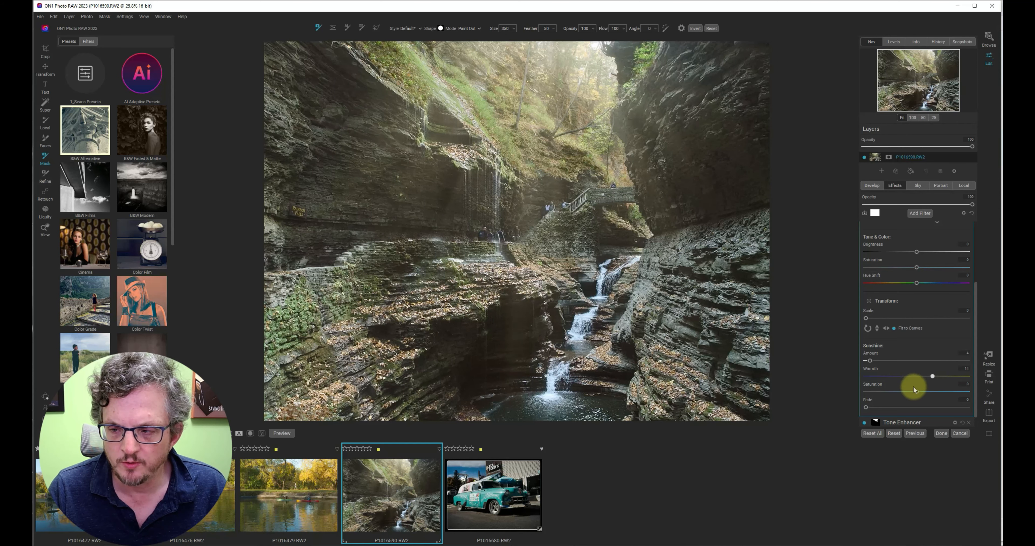
Test the Sun Flare filter's Sunshine saturation and fade, and adjust the Sunshine amount upward
{"action": "mouse_move", "coordinate": [917, 393]}
{"action": "left_mouse_down"}
{"action": "mouse_move", "coordinate": [828, 390]}
{"action": "mouse_move", "coordinate": [936, 392]}
{"action": "left_mouse_up"}
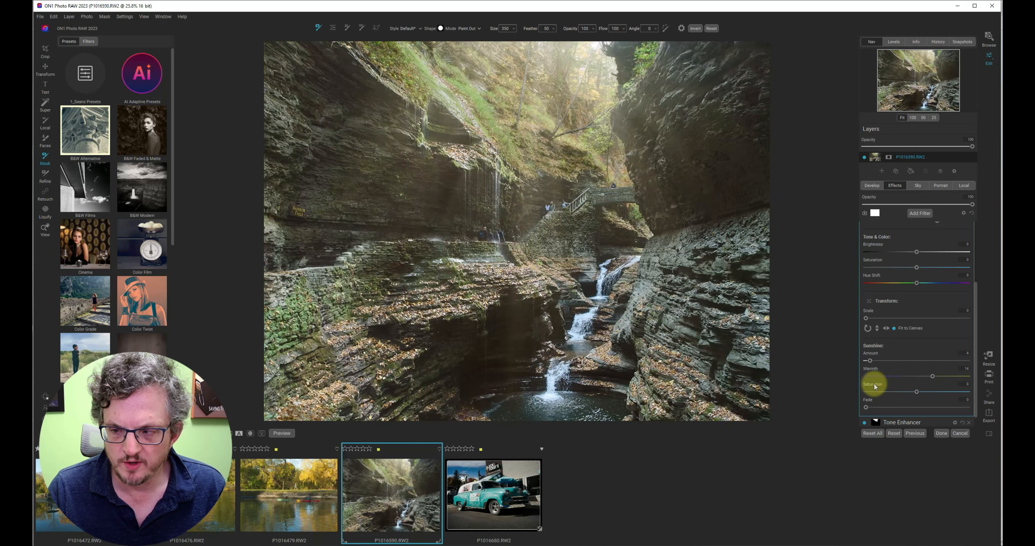
{"action": "scroll", "coordinate": [886, 388], "scroll_direction": "down", "scroll_amount": 1}
{"action": "mouse_move", "coordinate": [866, 393]}
{"action": "left_mouse_down"}
{"action": "mouse_move", "coordinate": [894, 392]}
{"action": "mouse_move", "coordinate": [853, 396]}
{"action": "left_mouse_up"}
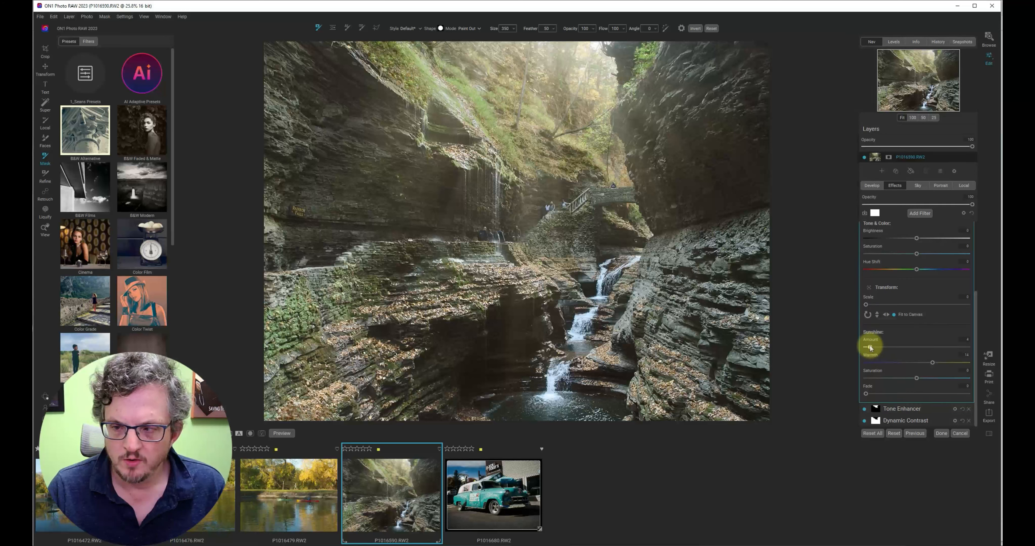
{"action": "left_click_drag", "start_coordinate": [870, 346], "coordinate": [902, 347]}
Reduce the Sun Flare filter's opacity to about 60 and turn the filter off and on to check its effect
{"action": "scroll", "coordinate": [899, 308], "scroll_direction": "up", "scroll_amount": 3}
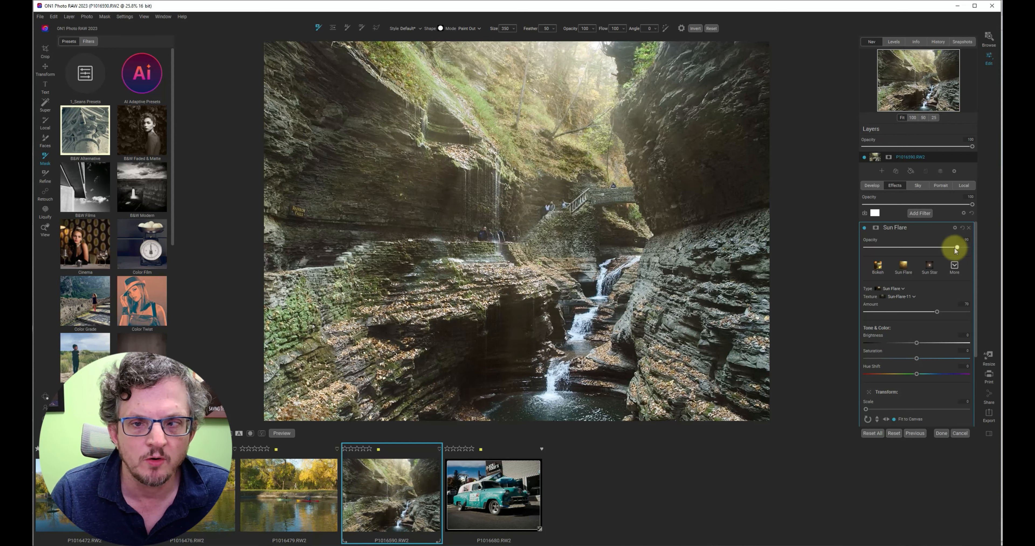
{"action": "left_click_drag", "start_coordinate": [955, 248], "coordinate": [927, 247]}
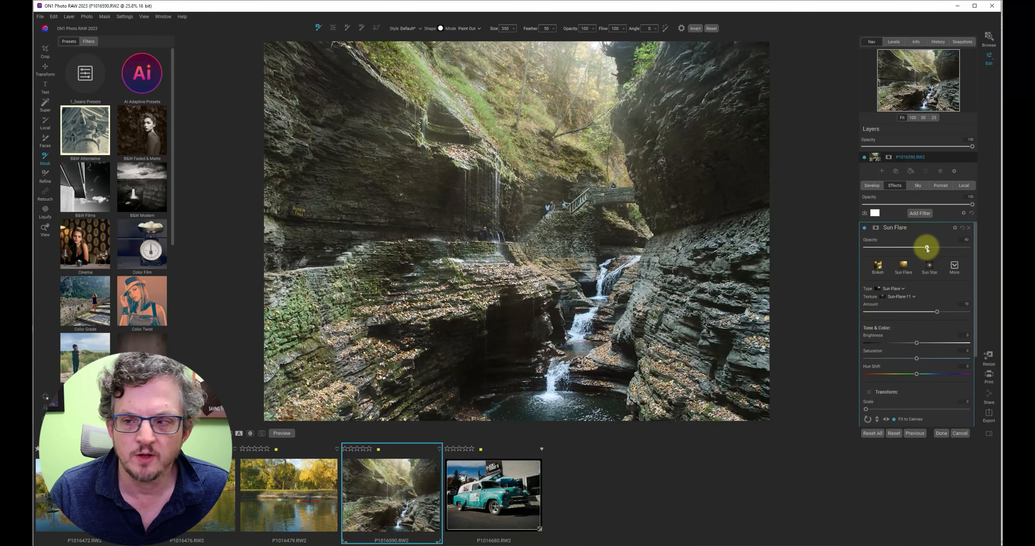
{"action": "left_click", "coordinate": [865, 229]}
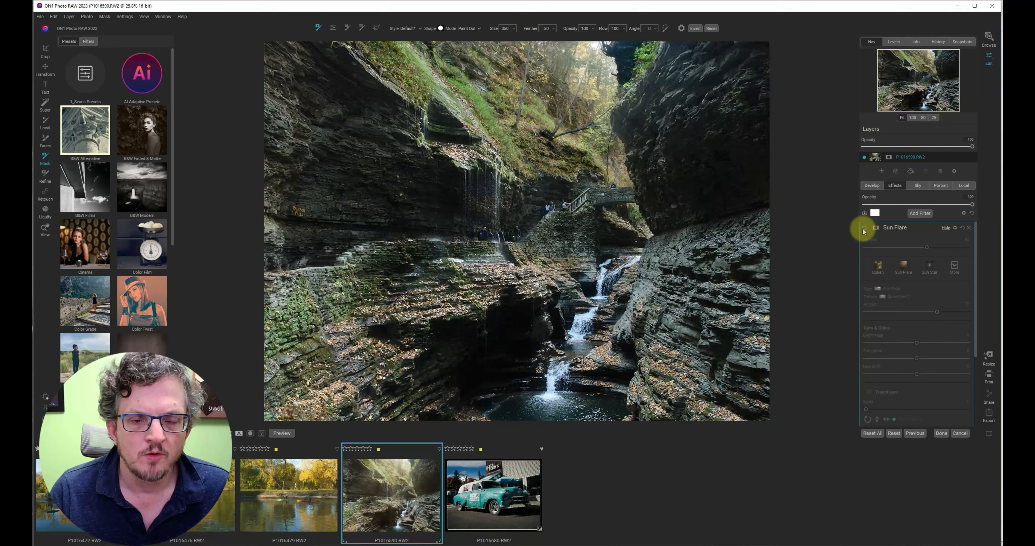
{"action": "left_click", "coordinate": [865, 229]}
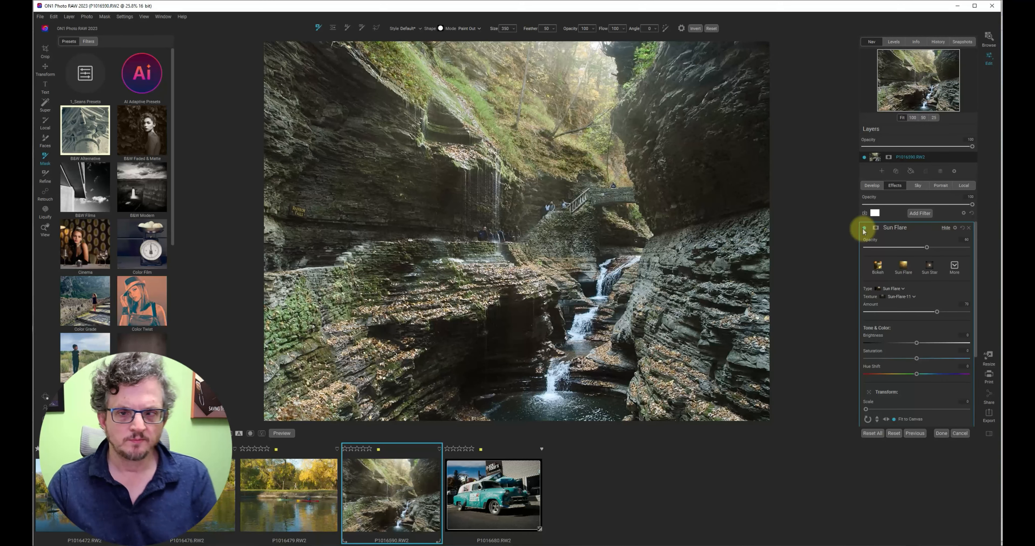
Compare the complete edit with the unedited original by switching the preview off and on
{"action": "left_click", "coordinate": [865, 229]}
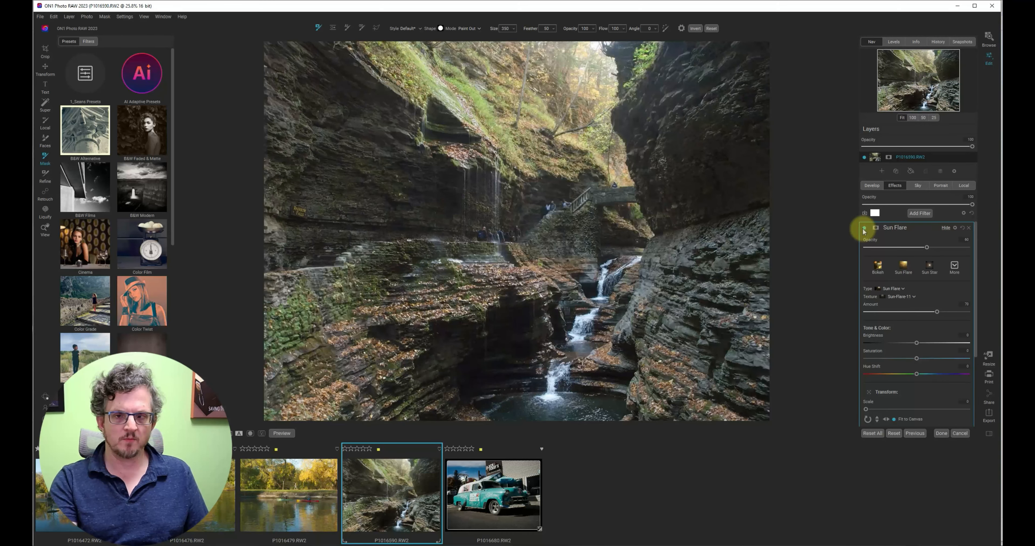
{"action": "left_click", "coordinate": [865, 229]}
{"action": "key", "text": "backslash"}
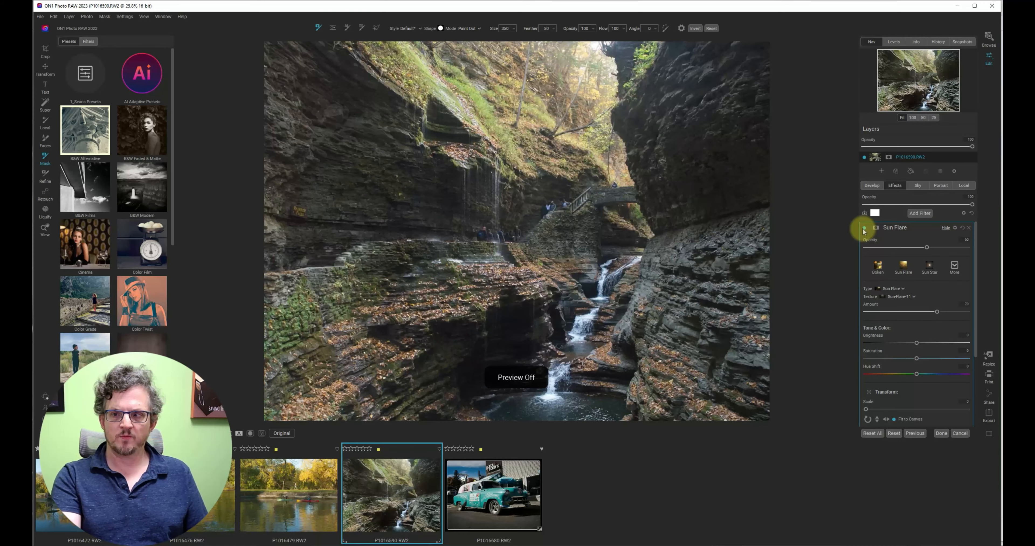
{"action": "key", "text": "backslash"}
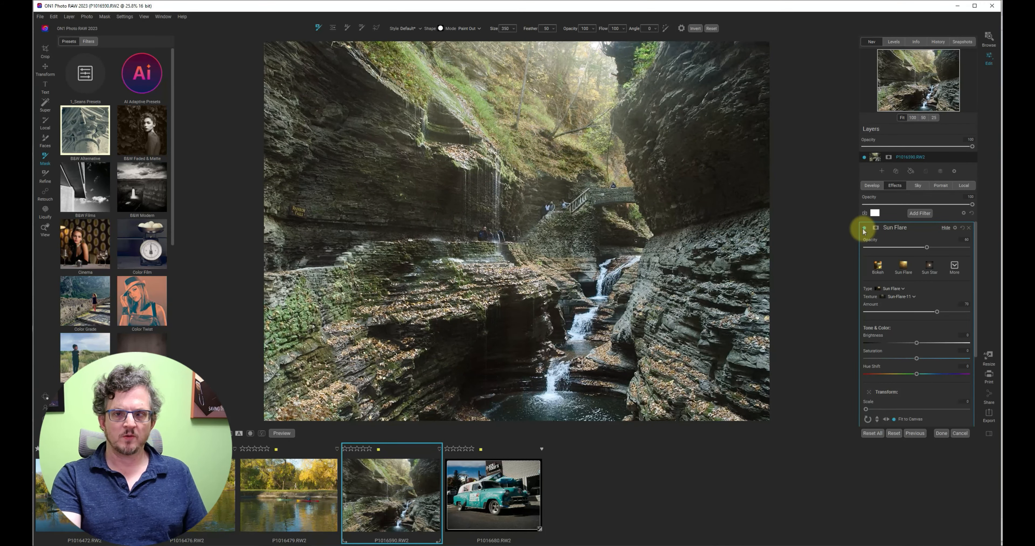
Slightly raise the Sun Flare filter's opacity and collapse the filter's settings
{"action": "key", "text": "backslash"}
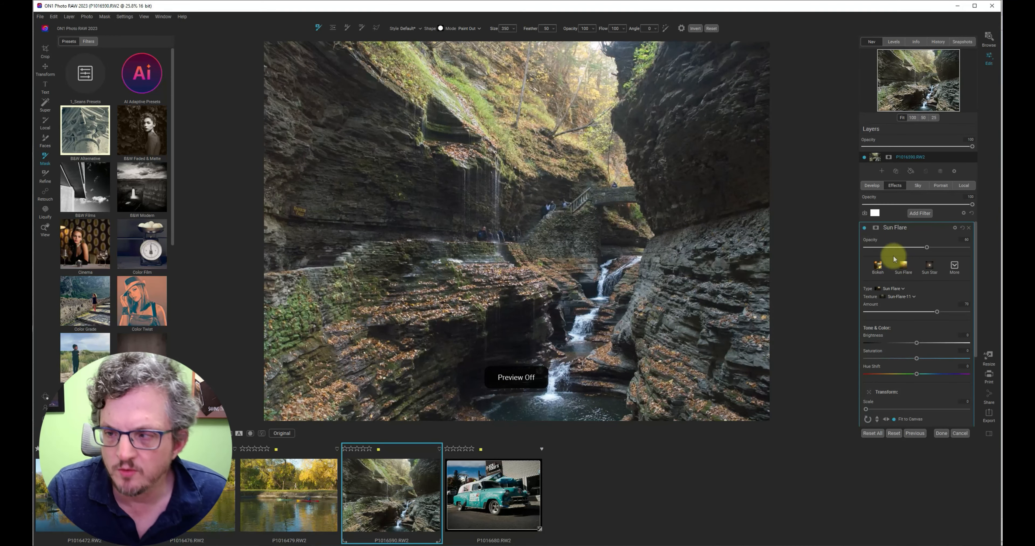
{"action": "left_click_drag", "start_coordinate": [928, 248], "coordinate": [933, 249]}
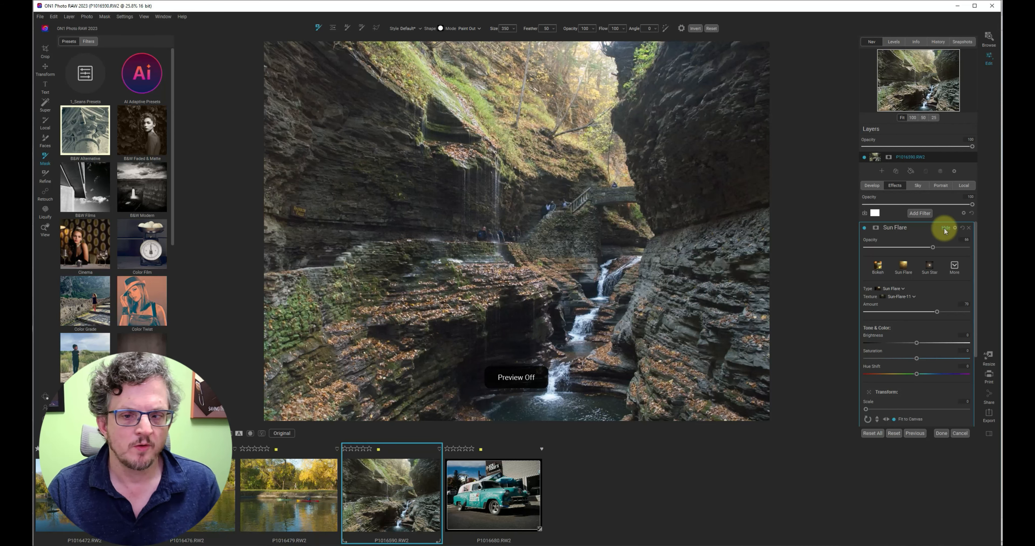
{"action": "left_click", "coordinate": [943, 225]}
Switch the preview off and on to compare the strengthened Sun Flare edit with the original photo
{"action": "key", "text": "backslash"}
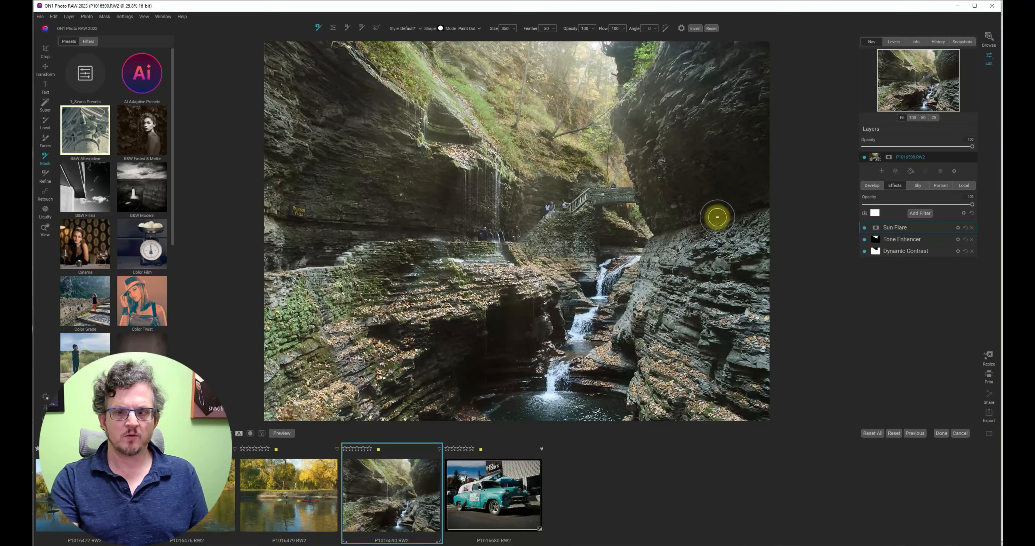
{"action": "key", "text": "backslash"}
{"action": "key", "text": "backslash"}
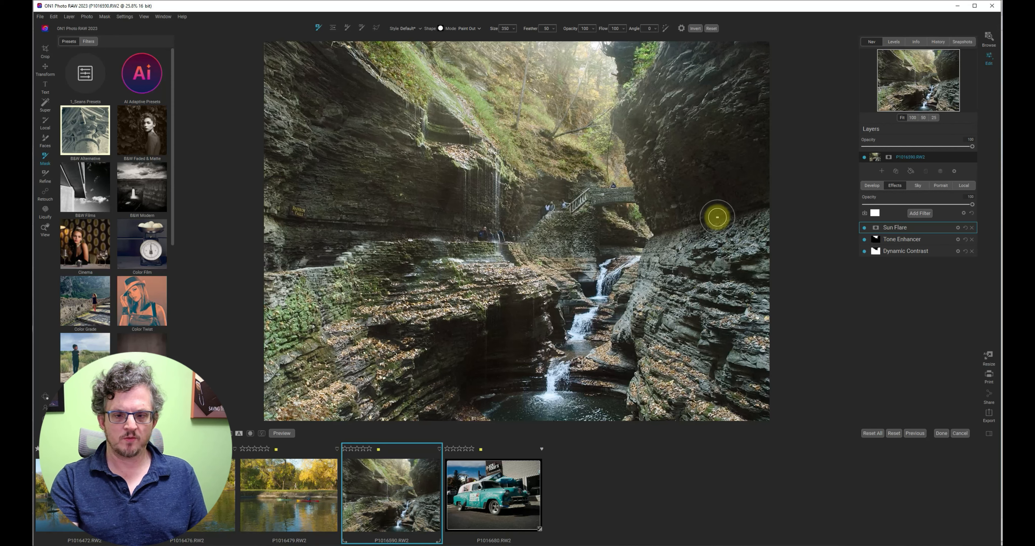
{"action": "key", "text": "backslash"}
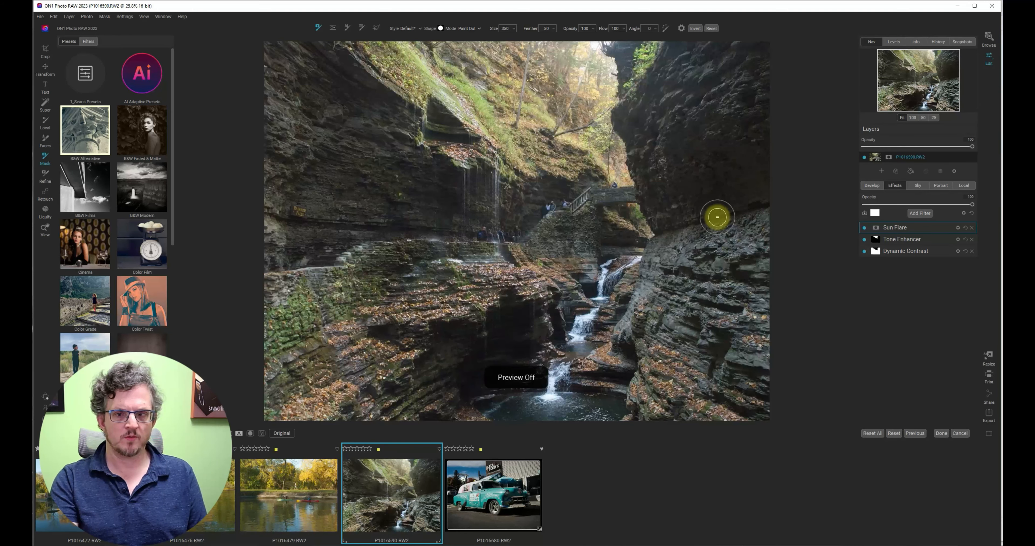
{"action": "key", "text": "backslash"}
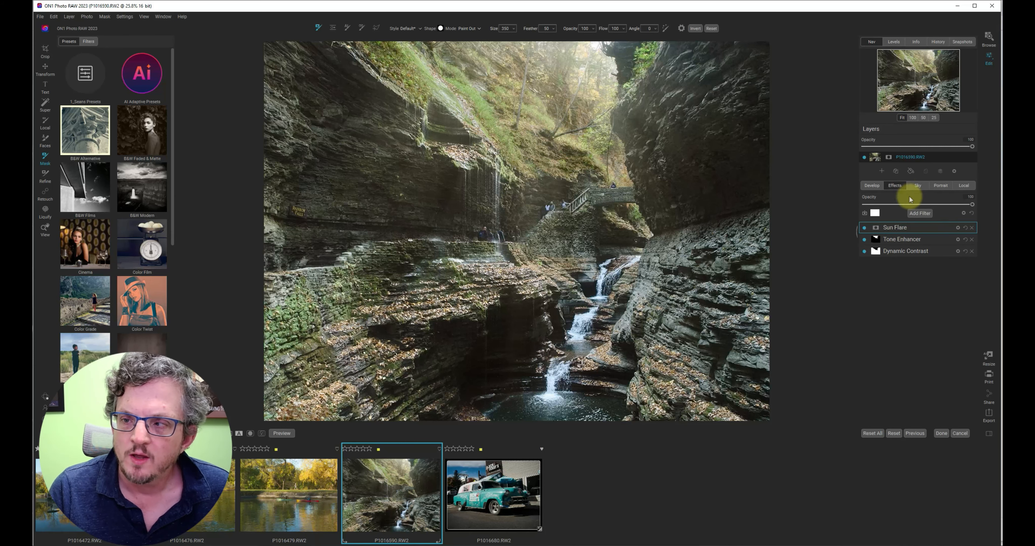
Add a Vignette filter with the Big Softy preset and compare the vignetted edit with the unedited original
{"action": "left_click", "coordinate": [922, 214]}
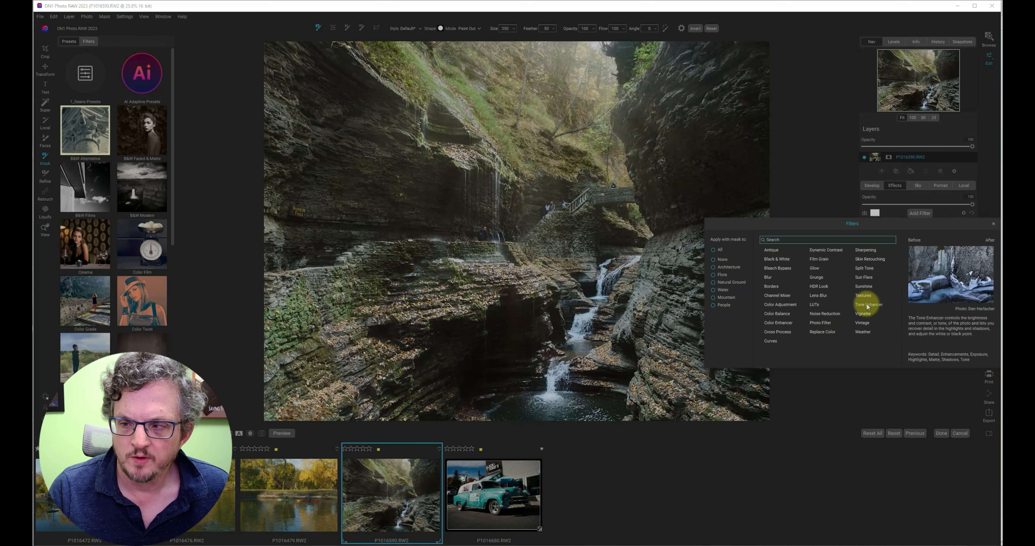
{"action": "left_click", "coordinate": [865, 313]}
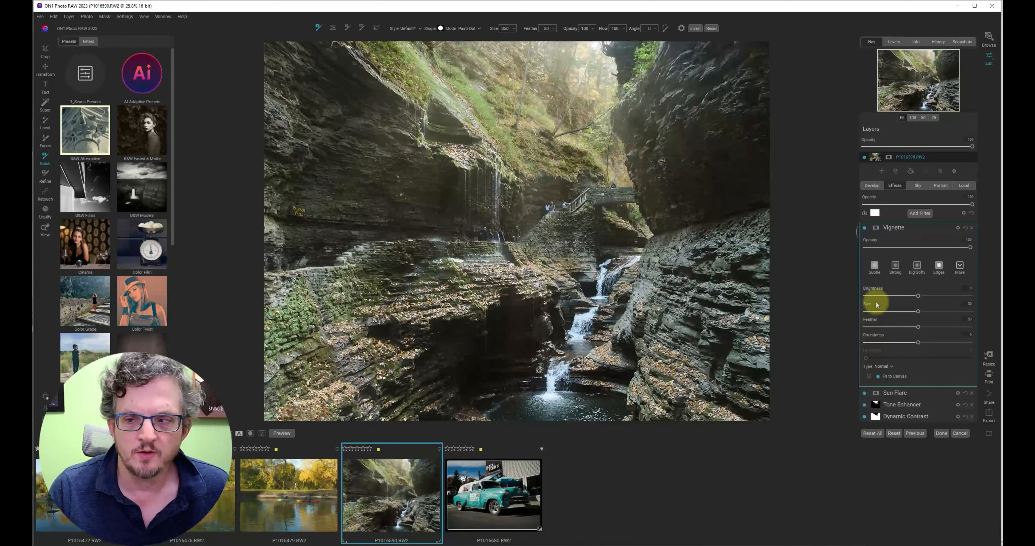
{"action": "left_click", "coordinate": [873, 268]}
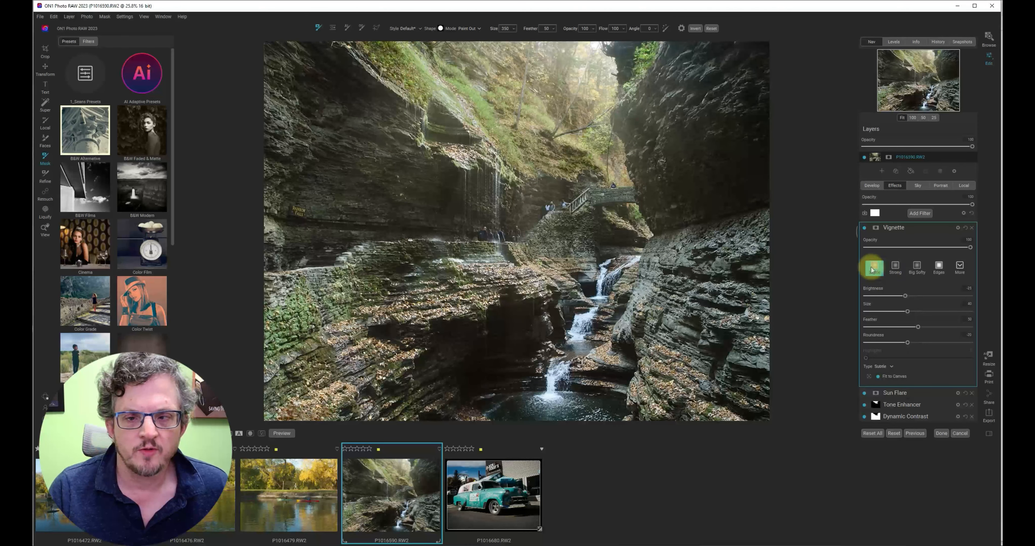
{"action": "left_click", "coordinate": [916, 268]}
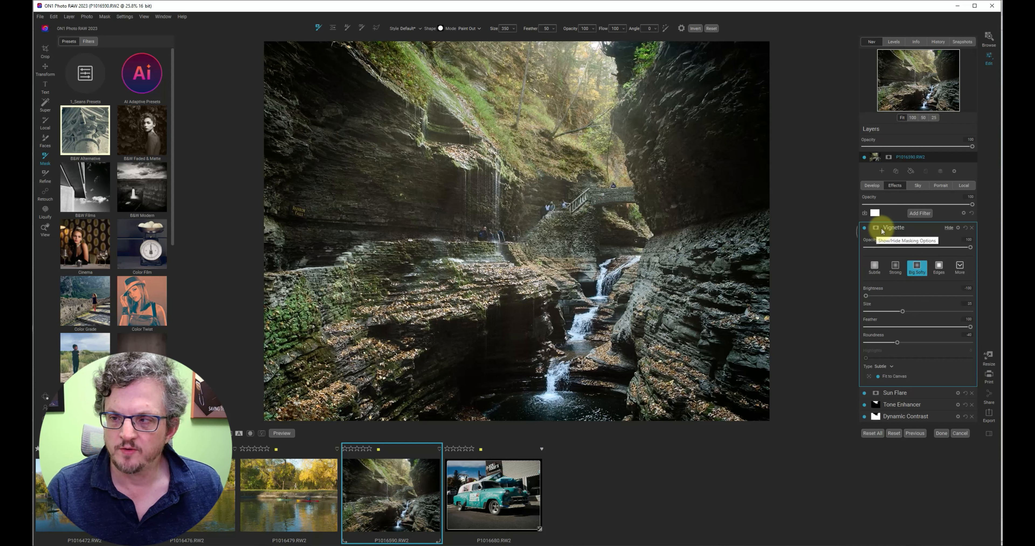
{"action": "left_click", "coordinate": [947, 229]}
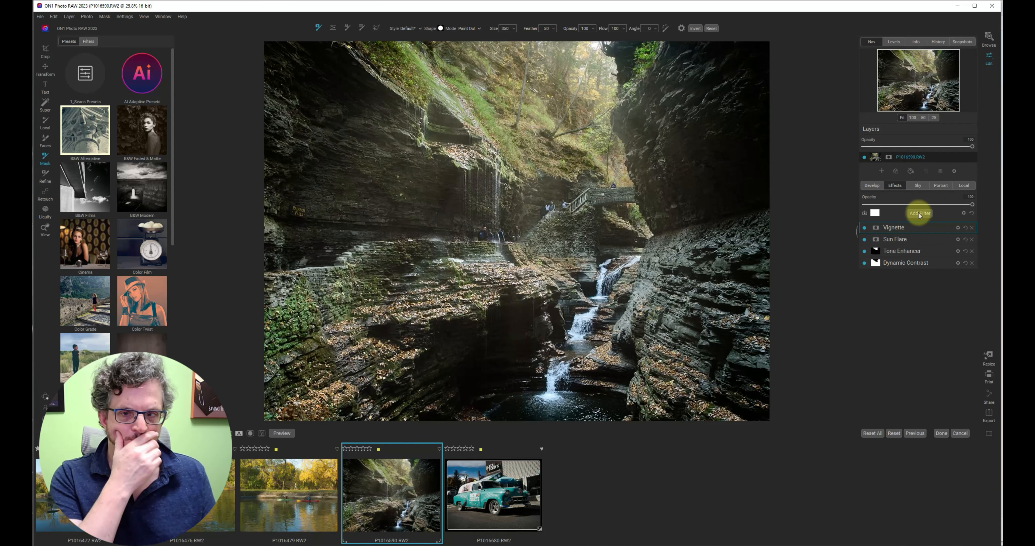
{"action": "key", "text": "backslash"}
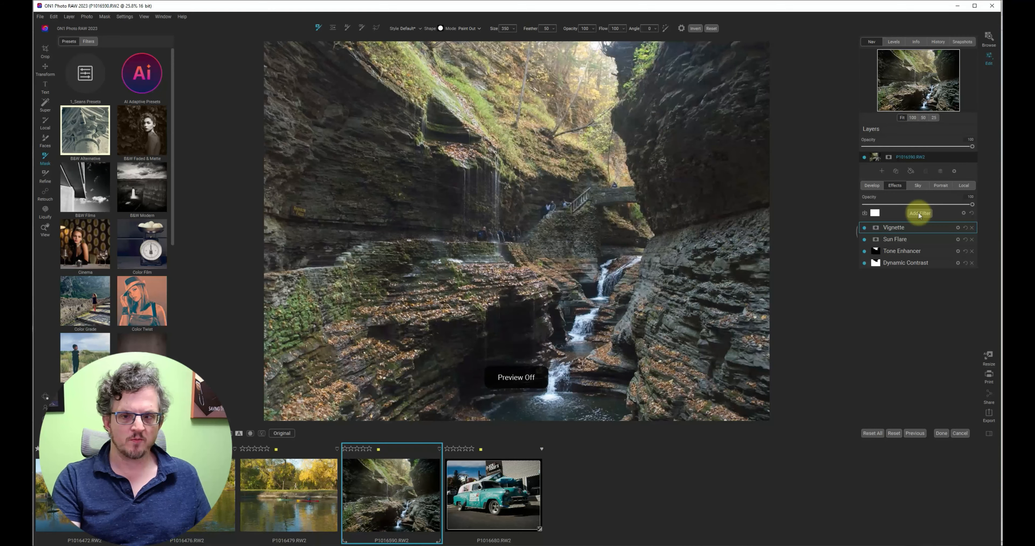
{"action": "key", "text": "backslash"}
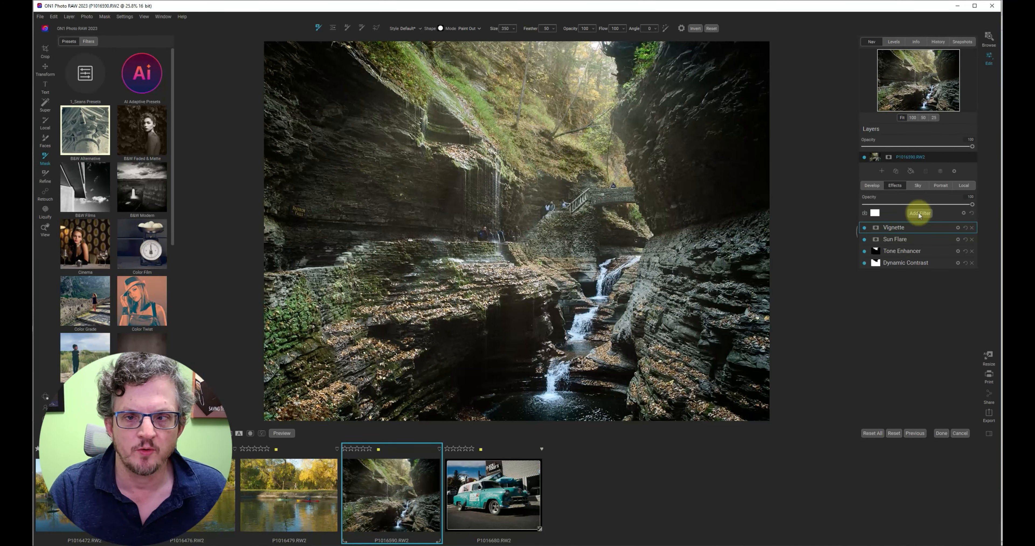
Add a Color Enhancer filter with the Foliage preset, fine-tuned with slightly lower saturation and slightly higher vibrance
{"action": "left_click", "coordinate": [920, 214]}
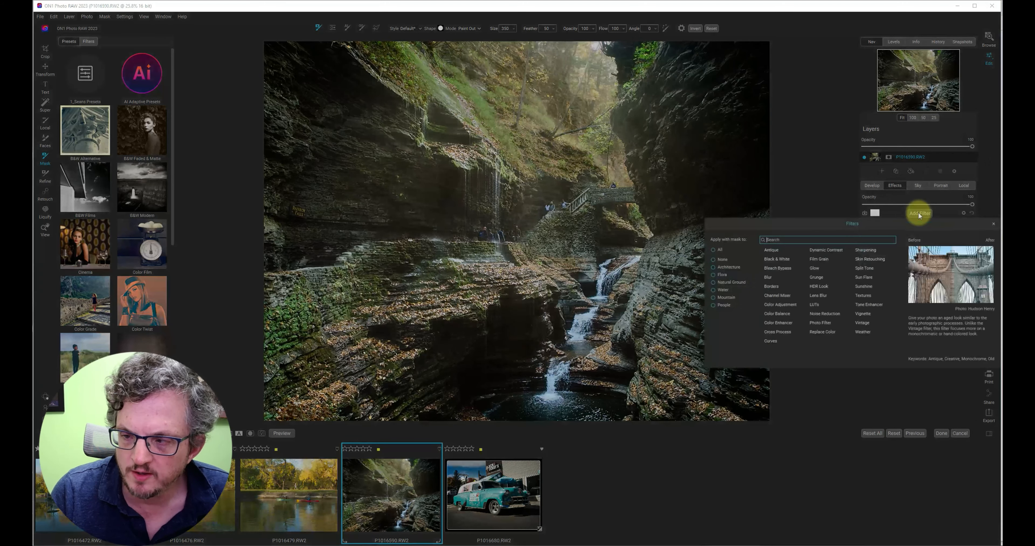
{"action": "key", "text": "Escape"}
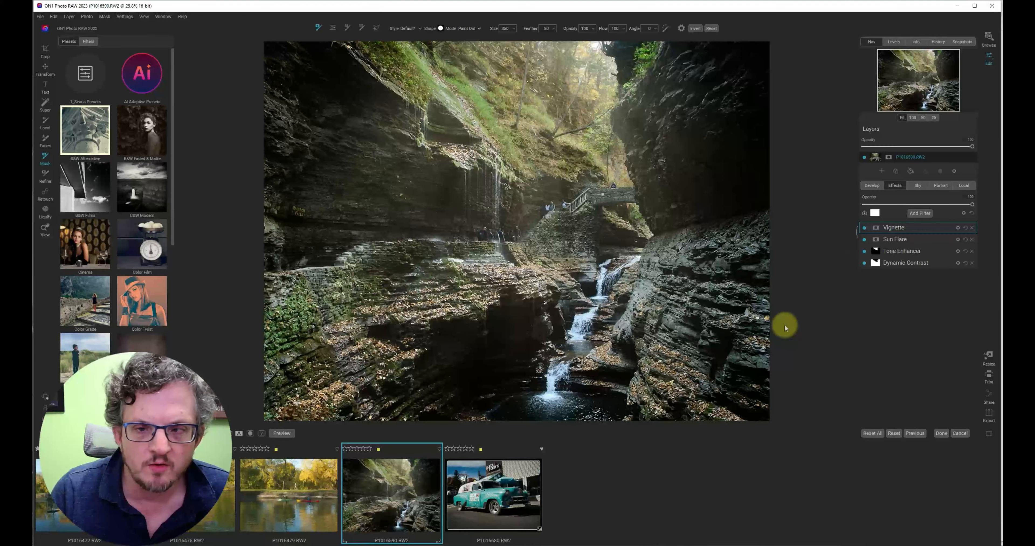
{"action": "scroll", "coordinate": [871, 318], "scroll_direction": "down", "scroll_amount": 2}
{"action": "scroll", "coordinate": [959, 305], "scroll_direction": "up", "scroll_amount": 2}
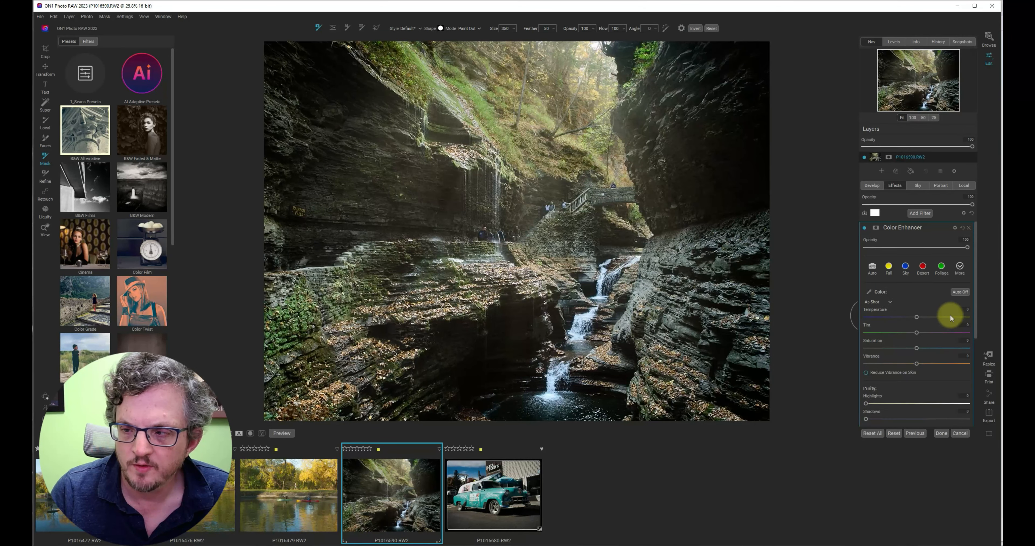
{"action": "left_click", "coordinate": [942, 268]}
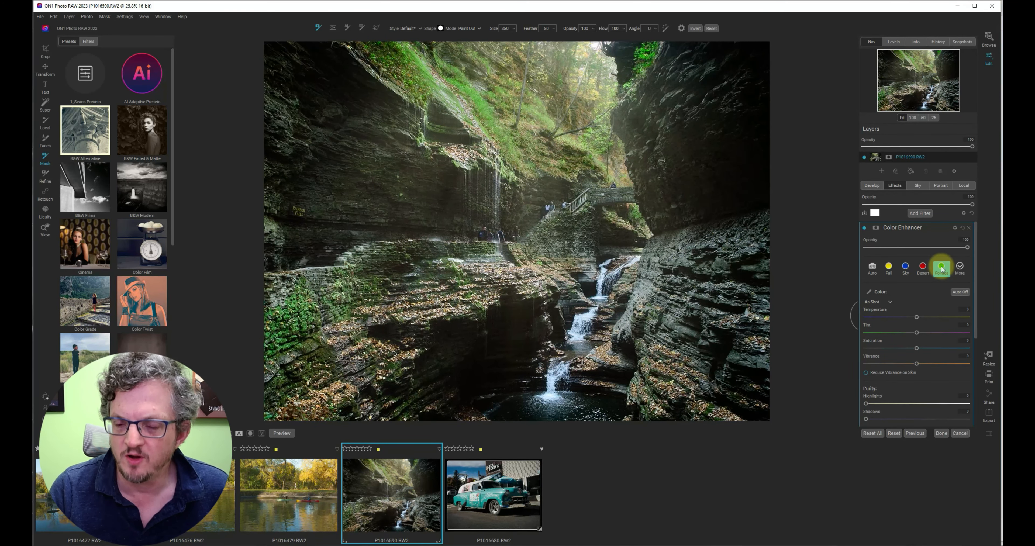
{"action": "scroll", "coordinate": [935, 294], "scroll_direction": "down", "scroll_amount": 1}
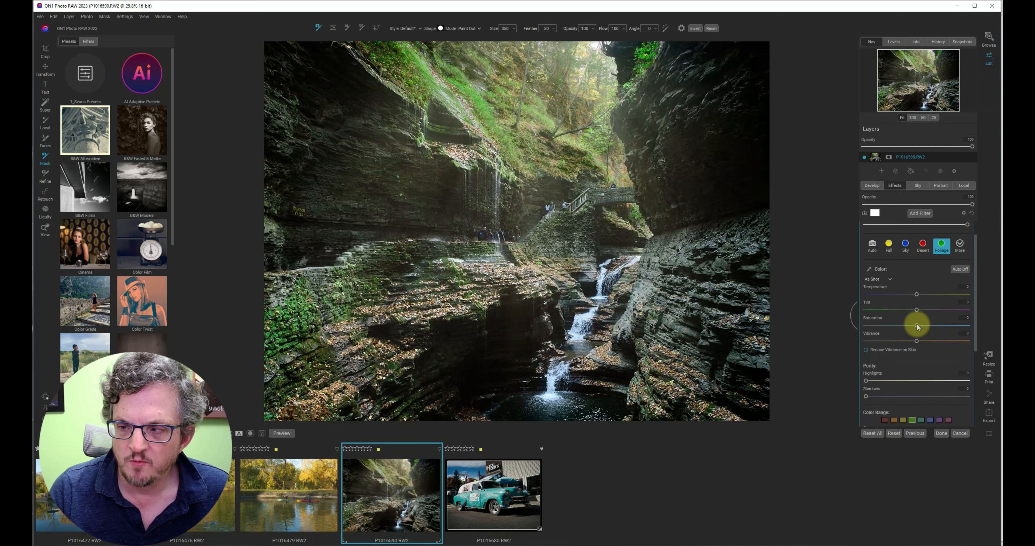
{"action": "left_click_drag", "start_coordinate": [918, 326], "coordinate": [920, 341]}
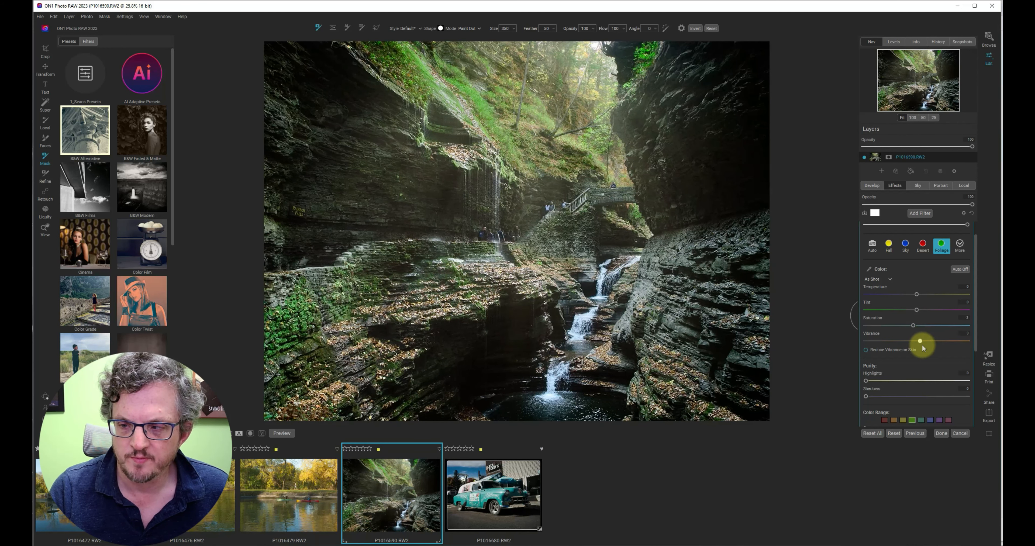
Try out the Color Enhancer filter's Purity settings for highlights and shadows
{"action": "scroll", "coordinate": [922, 345], "scroll_direction": "down", "scroll_amount": 2}
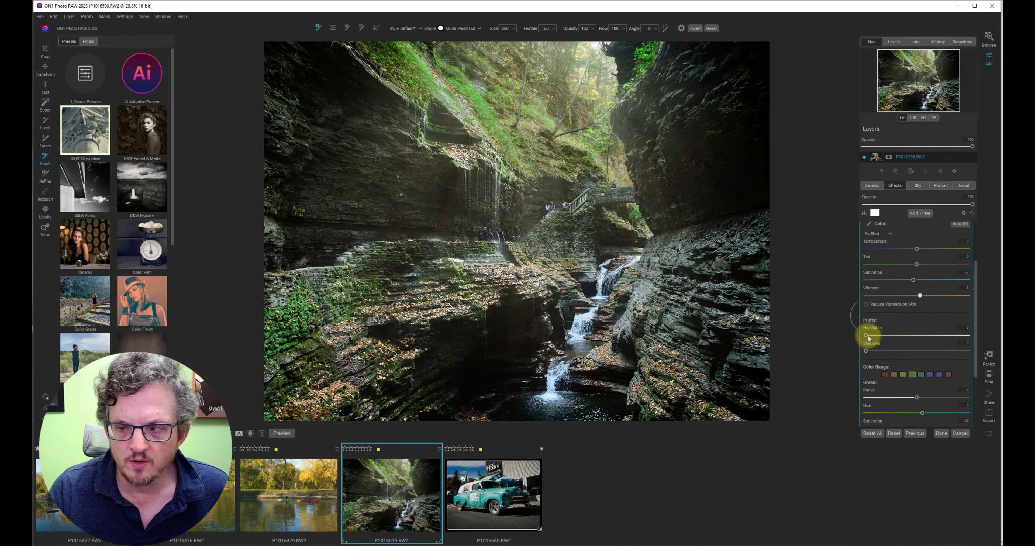
{"action": "left_click_drag", "start_coordinate": [867, 337], "coordinate": [793, 341]}
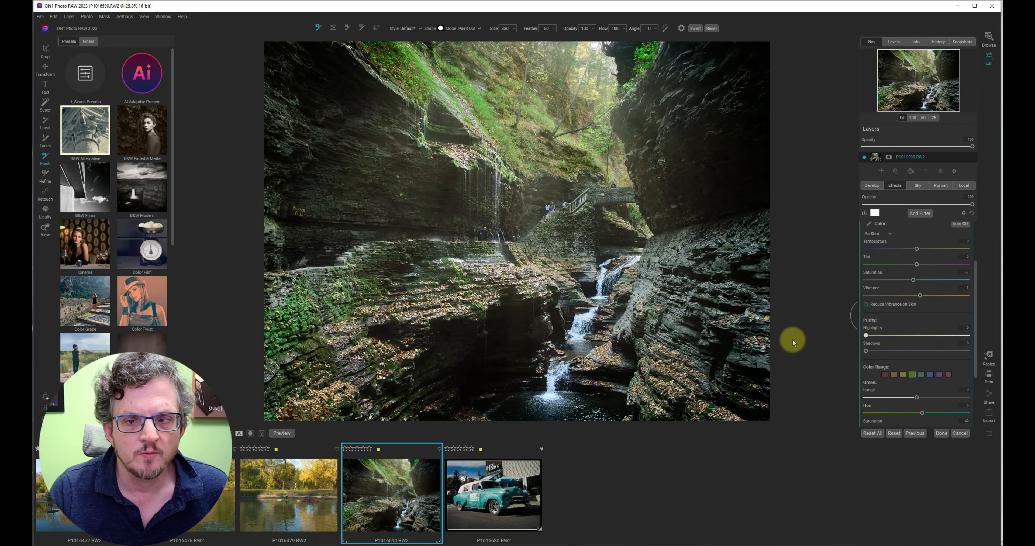
{"action": "left_click_drag", "start_coordinate": [867, 351], "coordinate": [824, 349]}
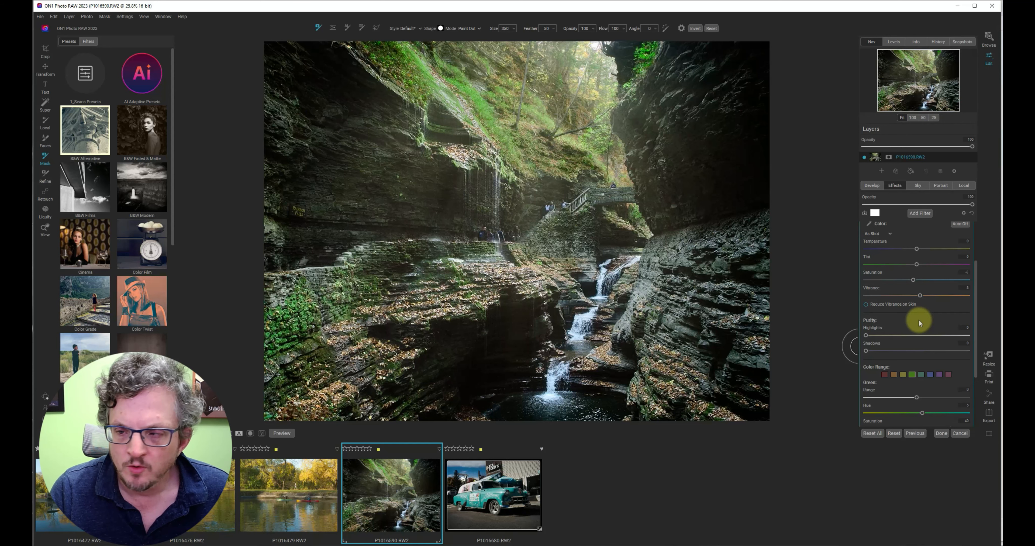
Slightly raise the brightness of the green color range in the Color Enhancer filter
{"action": "scroll", "coordinate": [920, 322], "scroll_direction": "up", "scroll_amount": 1}
{"action": "scroll", "coordinate": [921, 323], "scroll_direction": "down", "scroll_amount": 4}
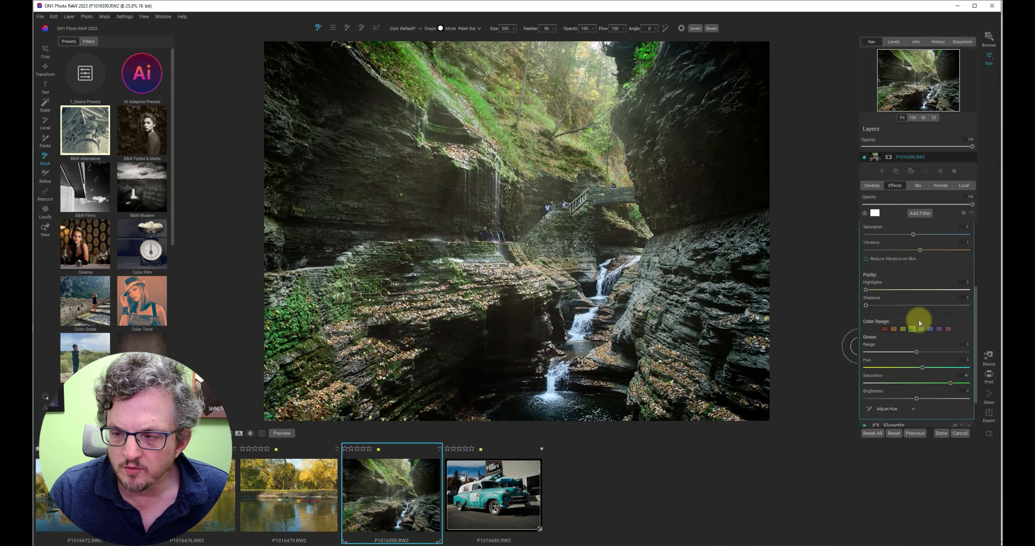
{"action": "scroll", "coordinate": [934, 340], "scroll_direction": "down", "scroll_amount": 1}
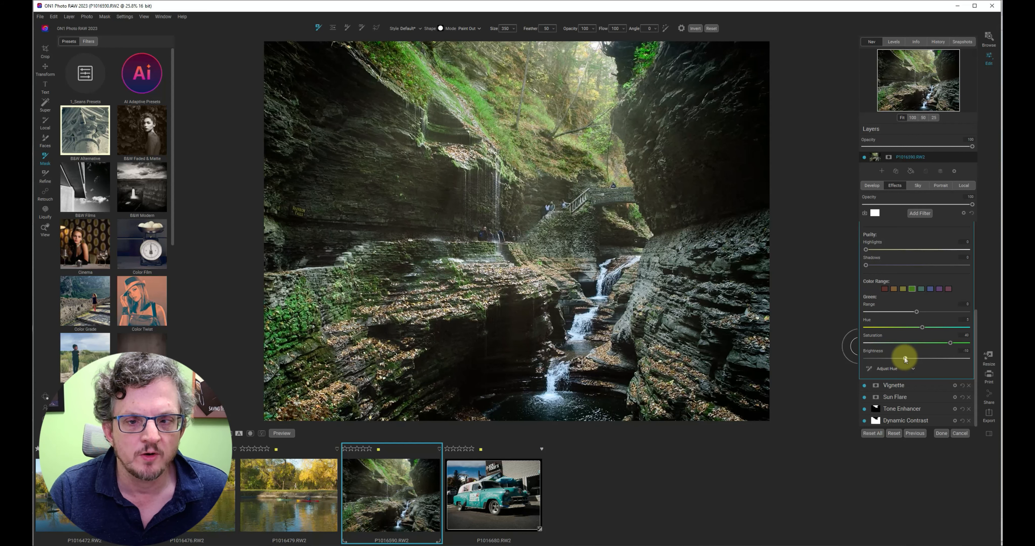
{"action": "left_click_drag", "start_coordinate": [906, 358], "coordinate": [923, 357]}
Turn the Color Enhancer filter off and on to check its effect, and collapse its settings
{"action": "scroll", "coordinate": [898, 252], "scroll_direction": "up", "scroll_amount": 1}
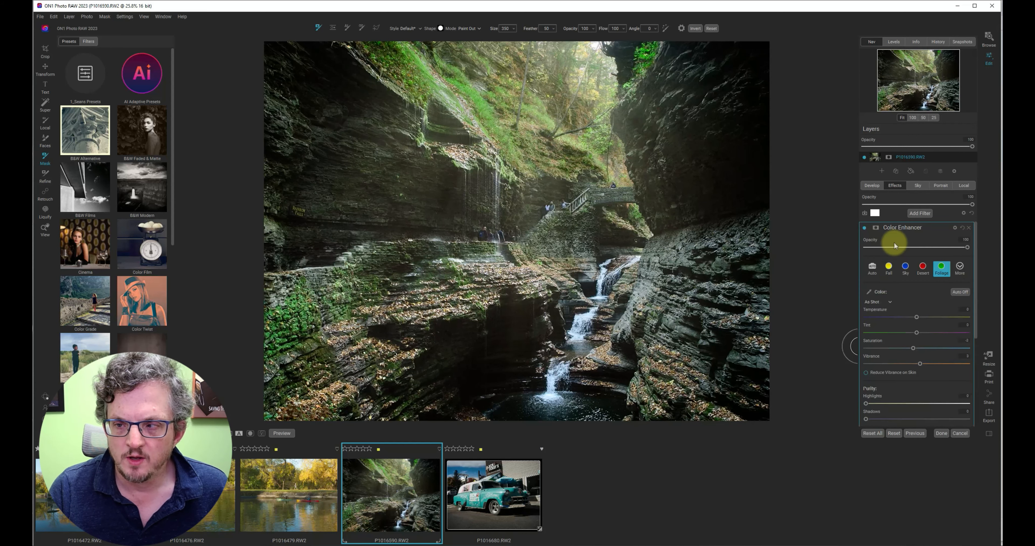
{"action": "left_click", "coordinate": [865, 229]}
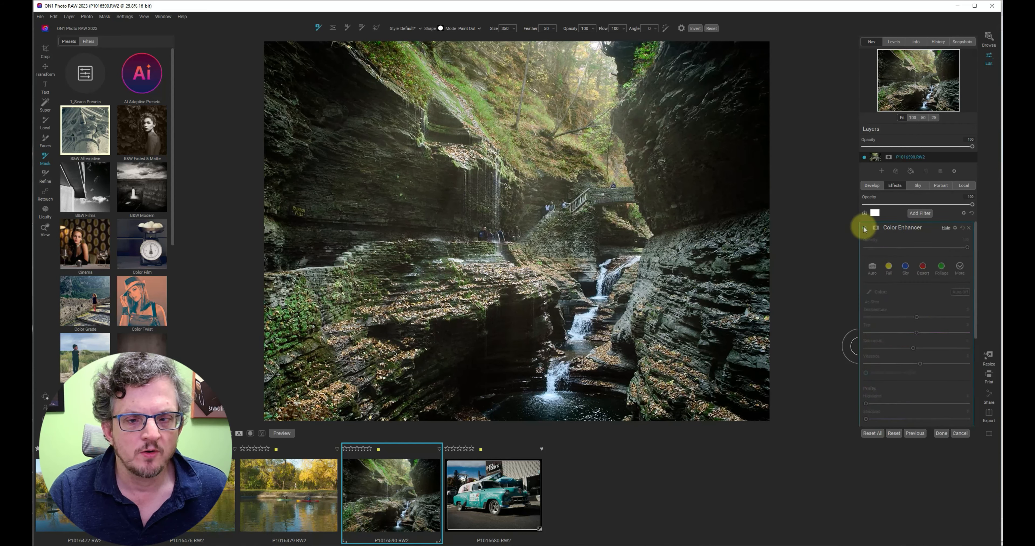
{"action": "left_click", "coordinate": [865, 229]}
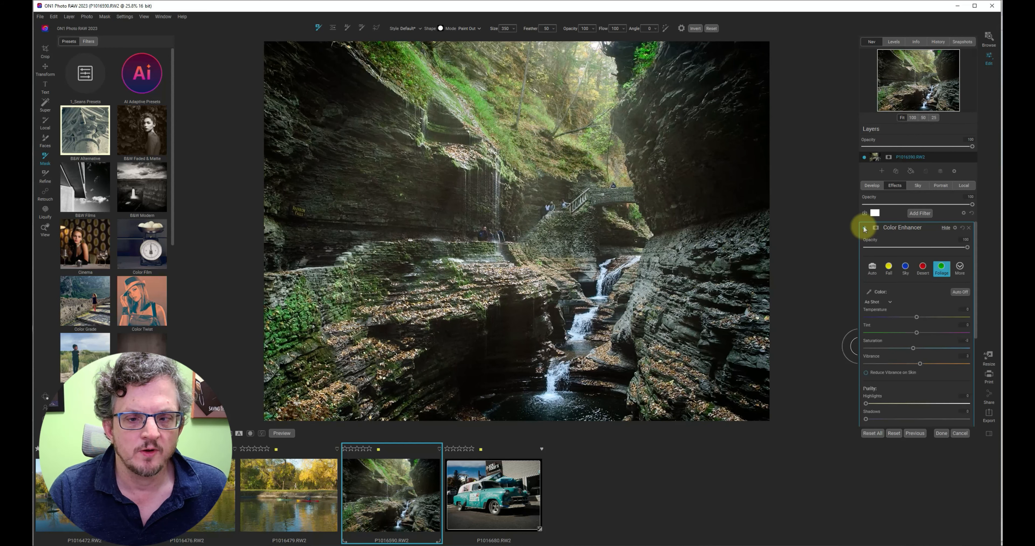
{"action": "left_click", "coordinate": [865, 228]}
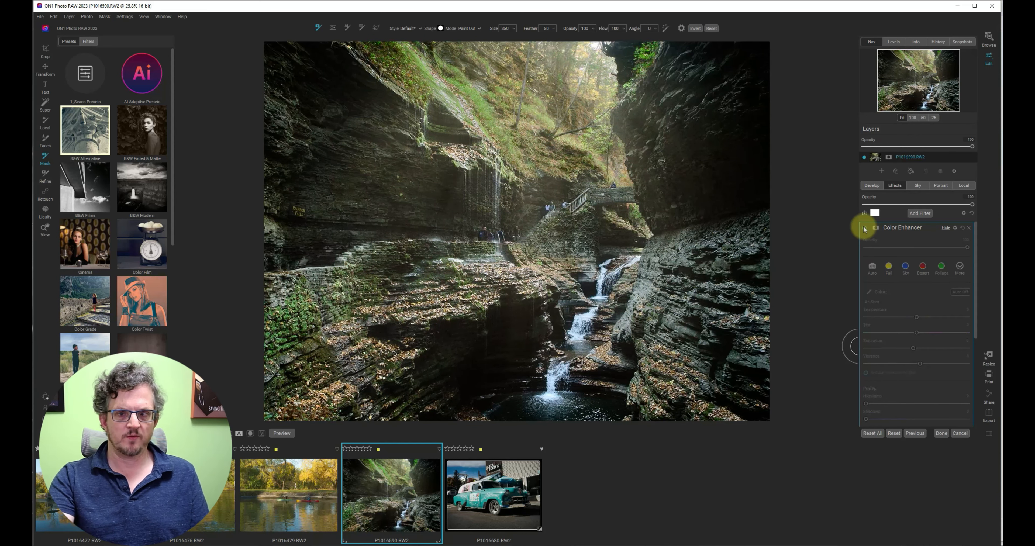
{"action": "left_click", "coordinate": [865, 228]}
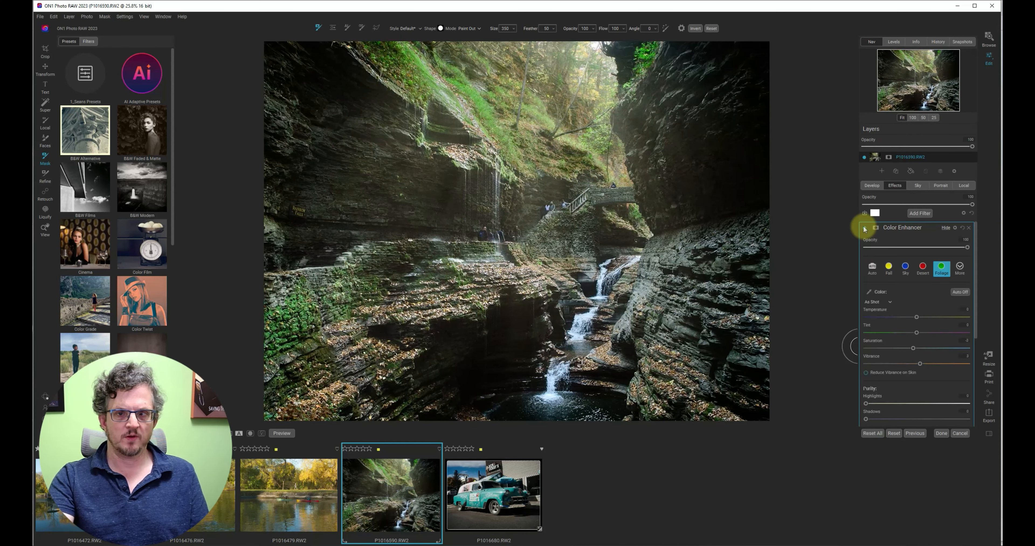
{"action": "left_click", "coordinate": [946, 228]}
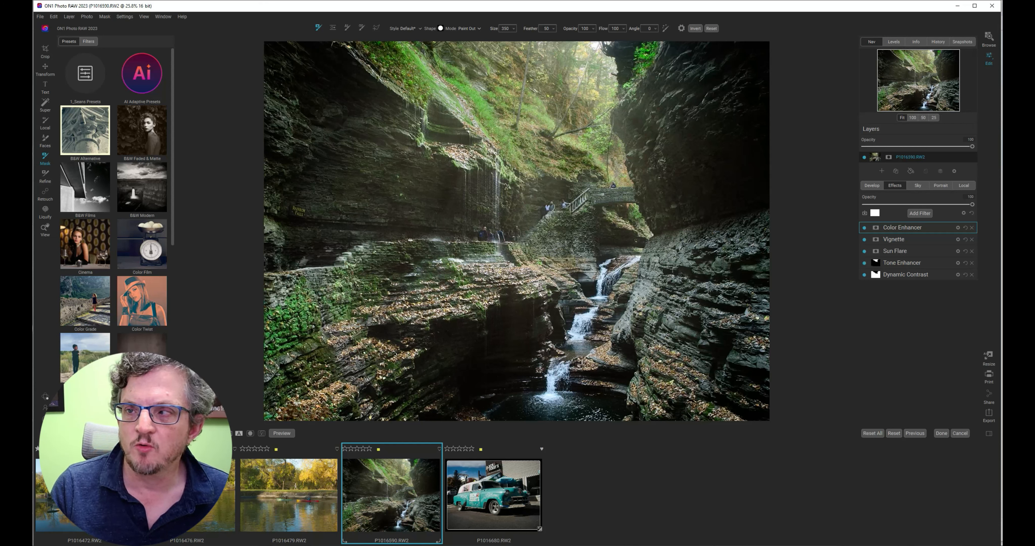
Save the current edit as a new snapshot named "before people removal"
{"action": "left_click", "coordinate": [964, 42]}
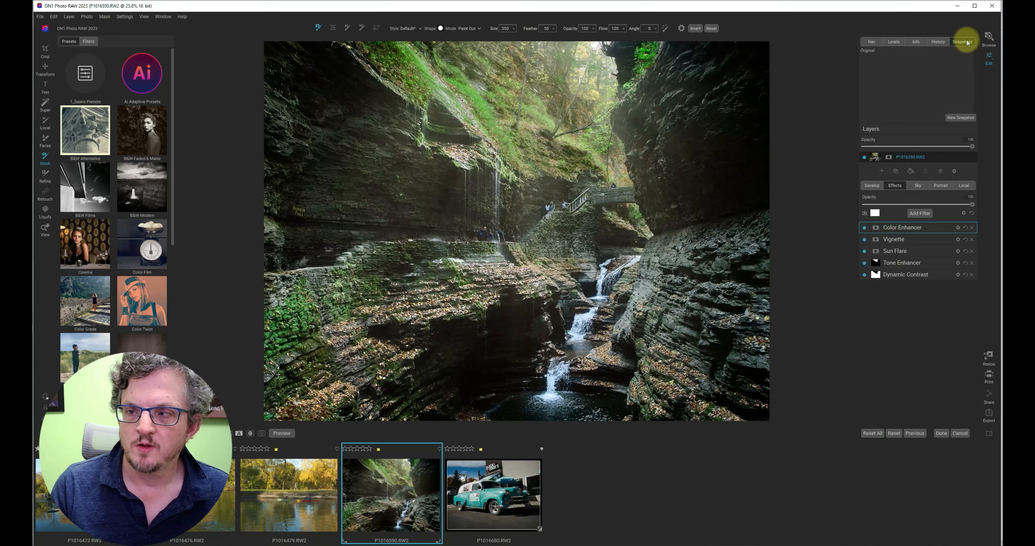
{"action": "left_click", "coordinate": [959, 118]}
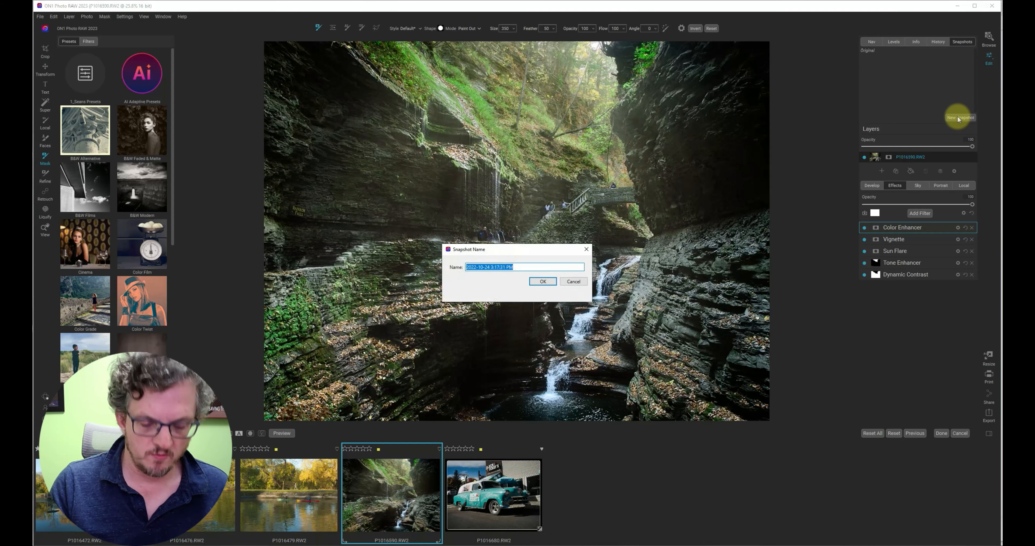
{"action": "type", "text": "before people rem"}
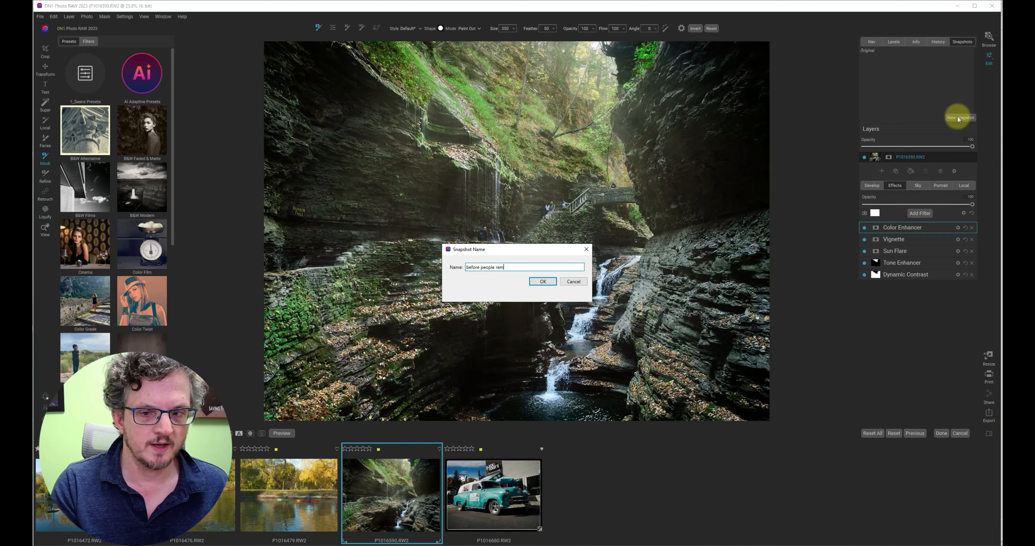
{"action": "type", "text": "oval"}
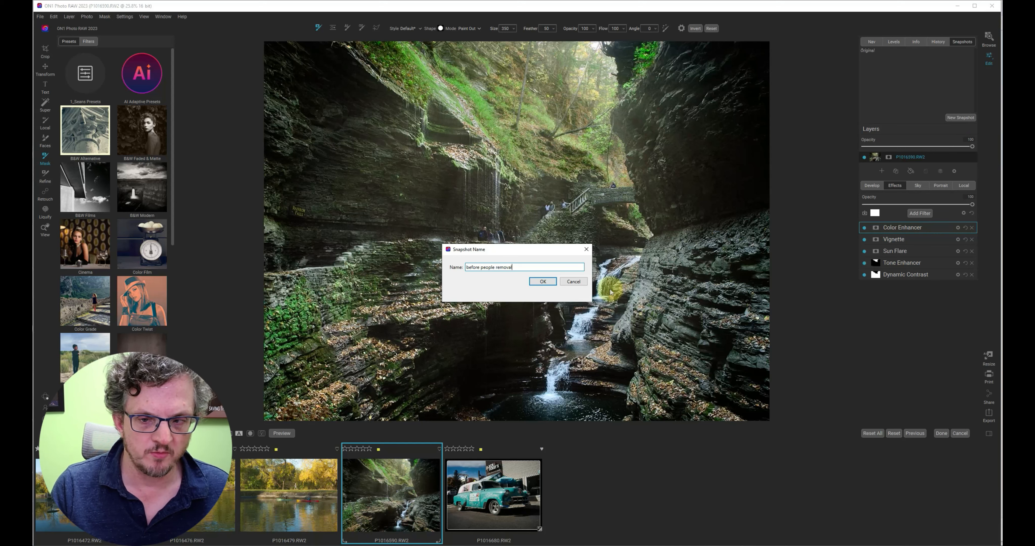
{"action": "left_click", "coordinate": [543, 281]}
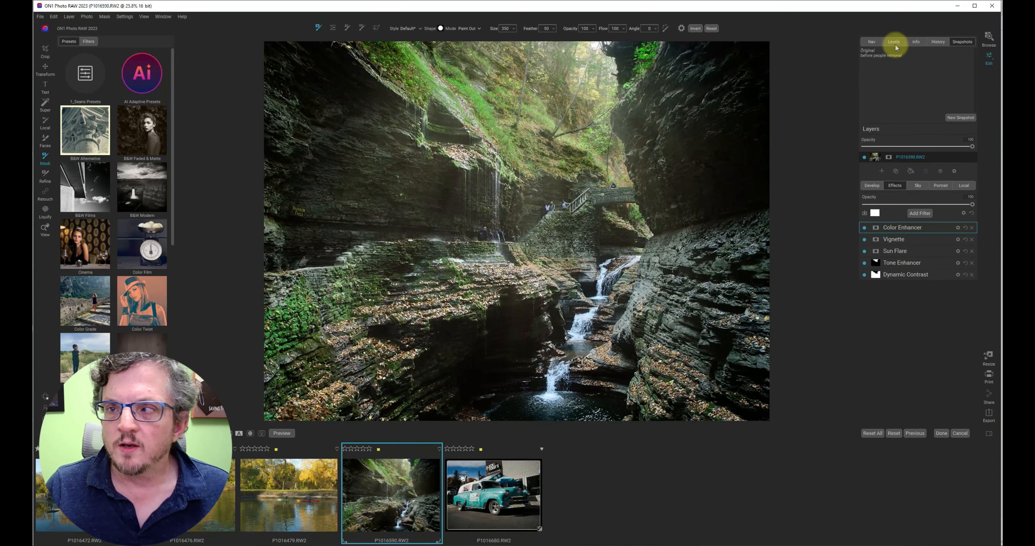
Erase the group of people standing at the top of the stone stairs with the Perfect Eraser
{"action": "left_click", "coordinate": [872, 42]}
{"action": "left_click", "coordinate": [911, 118]}
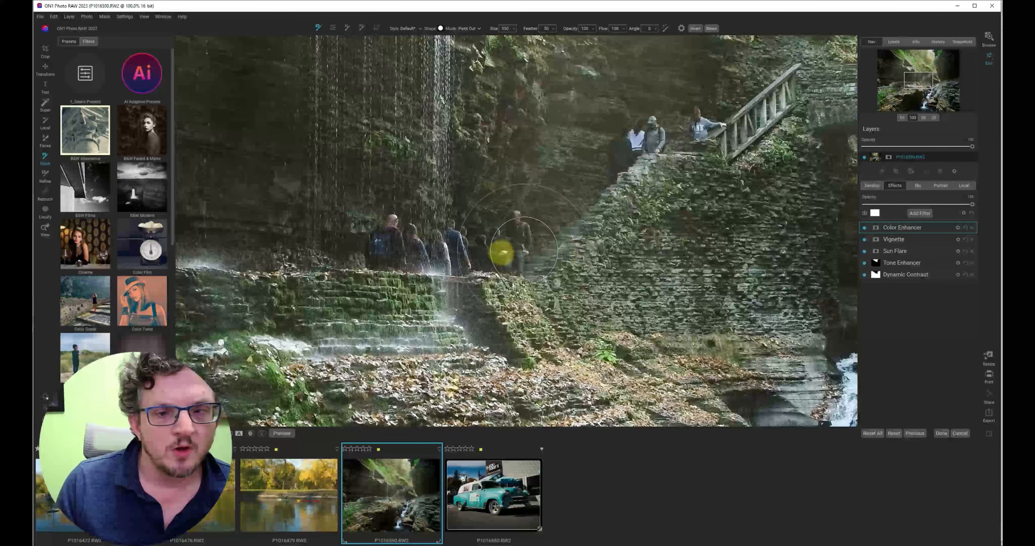
{"action": "key", "text": "bracketleft"}
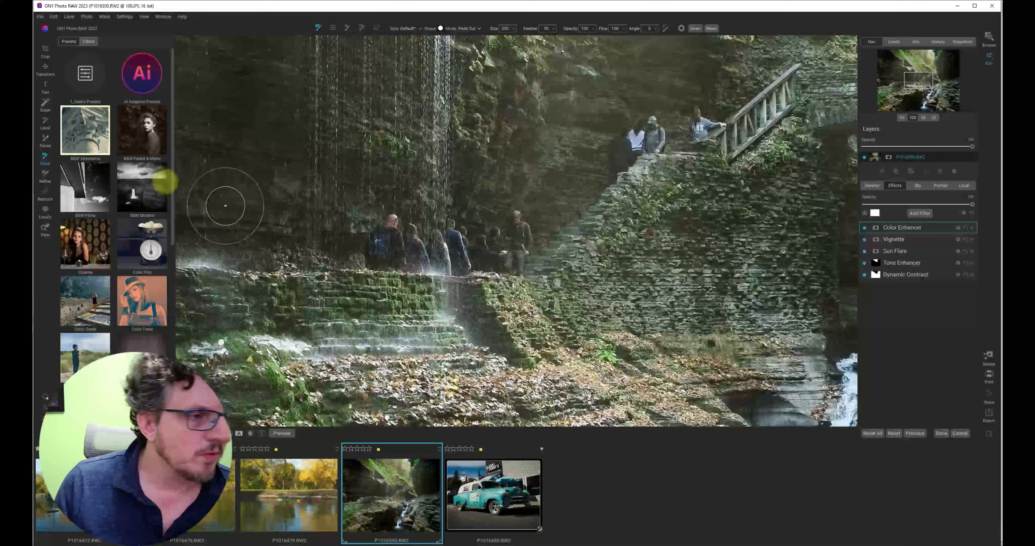
{"action": "left_click", "coordinate": [44, 199]}
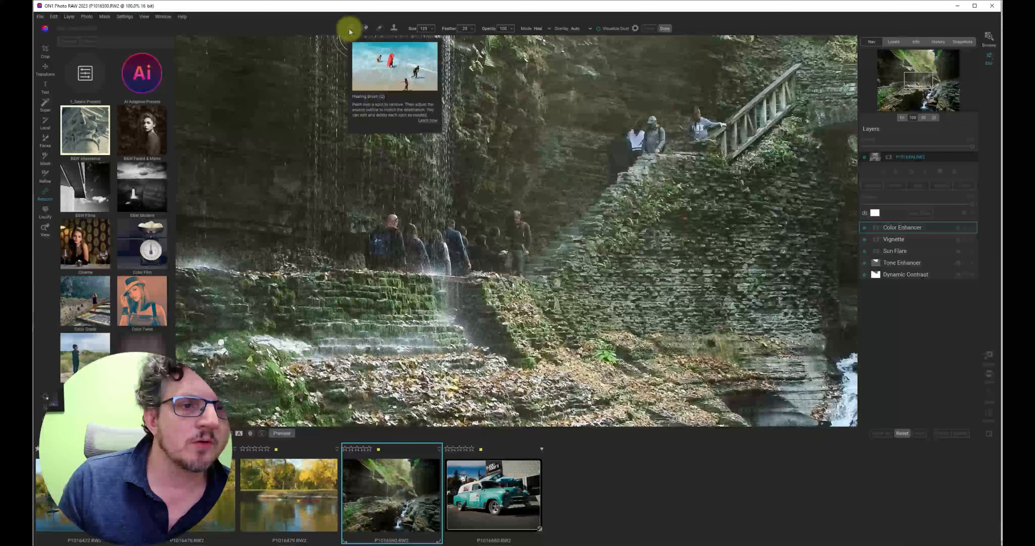
{"action": "left_click", "coordinate": [366, 31]}
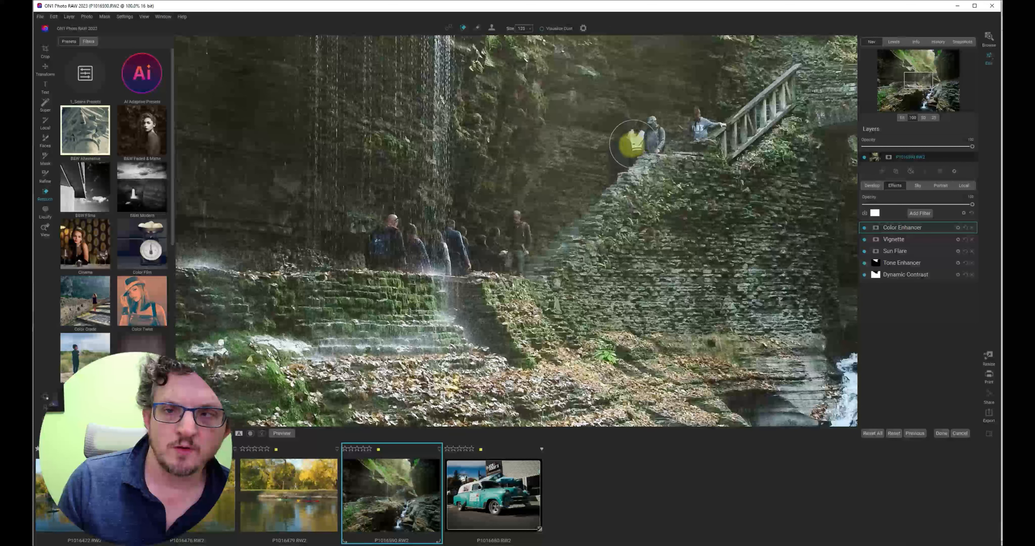
{"action": "left_click_drag", "start_coordinate": [621, 155], "coordinate": [654, 135]}
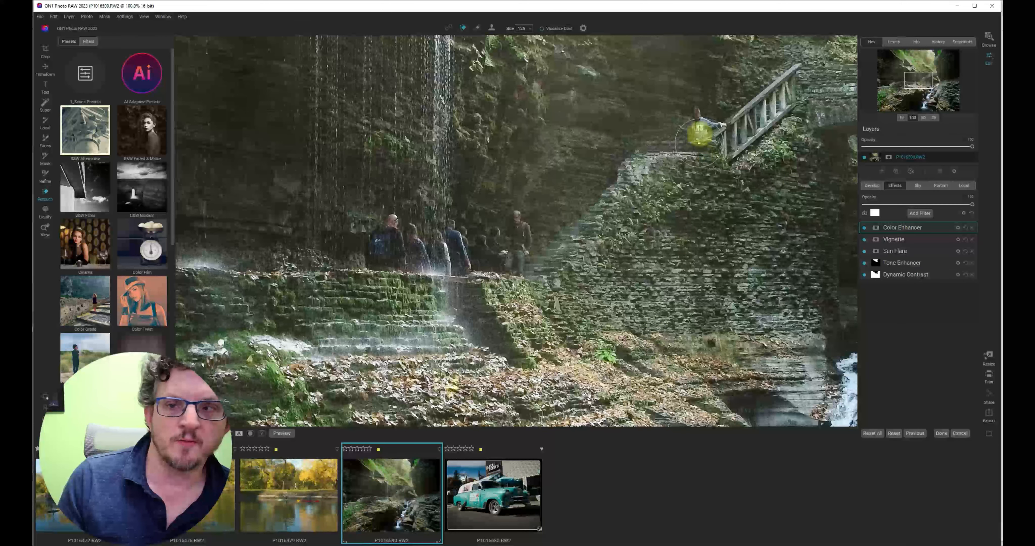
Undo a first erasure of the person holding the wooden railing, and erase their head and body with a smaller brush
{"action": "left_click", "coordinate": [703, 124]}
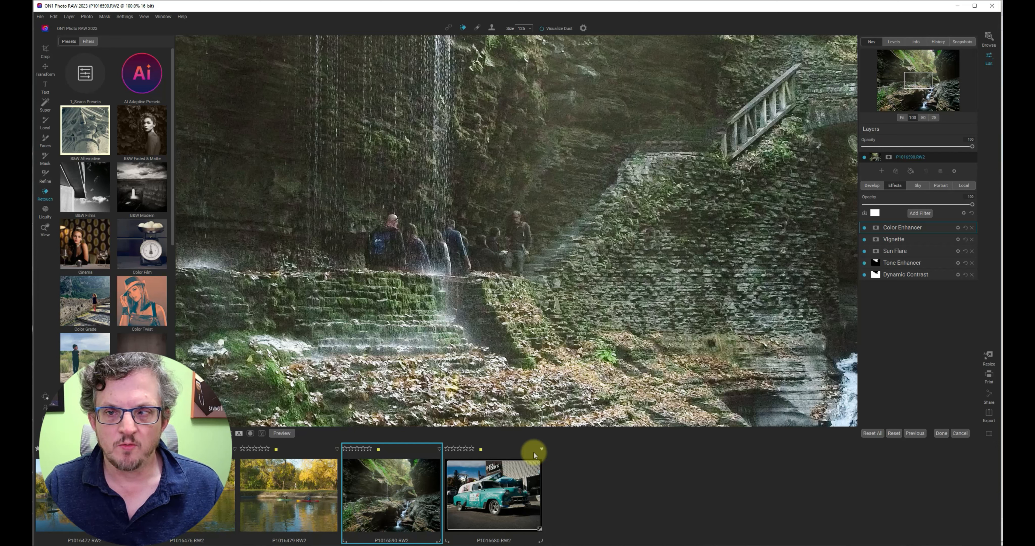
{"action": "key", "text": "ctrl+z"}
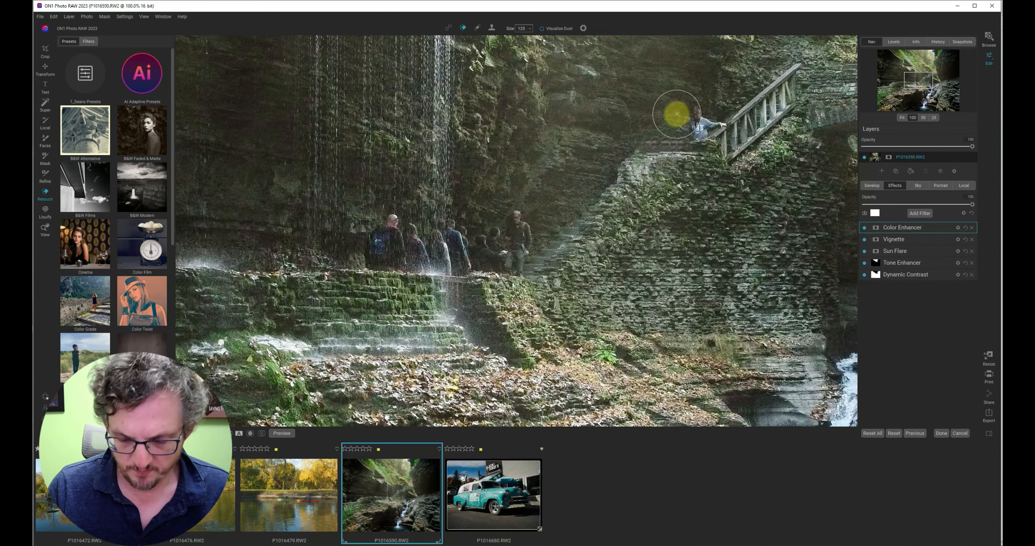
{"action": "key", "text": "bracketleft"}
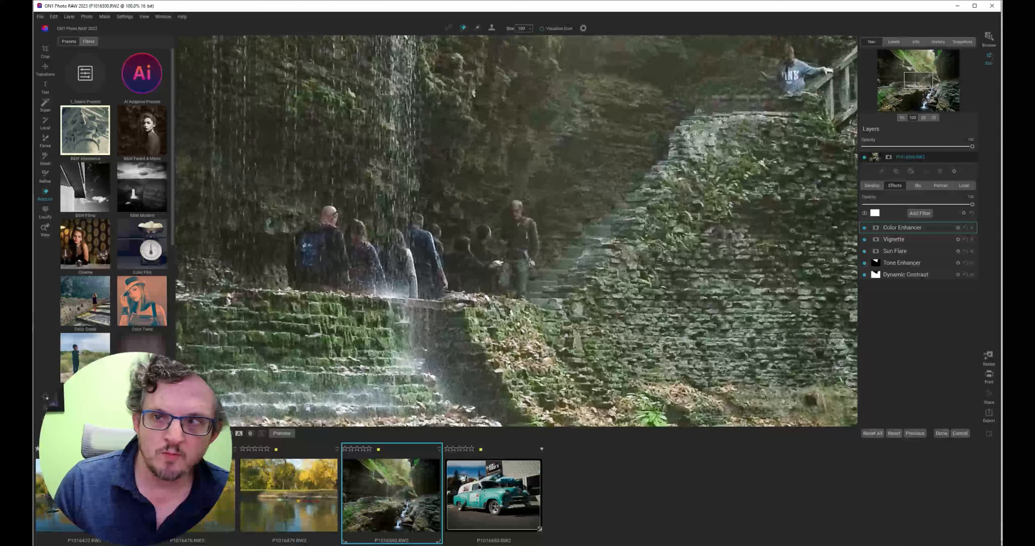
{"action": "scroll", "coordinate": [643, 296], "scroll_direction": "up", "scroll_amount": 3}
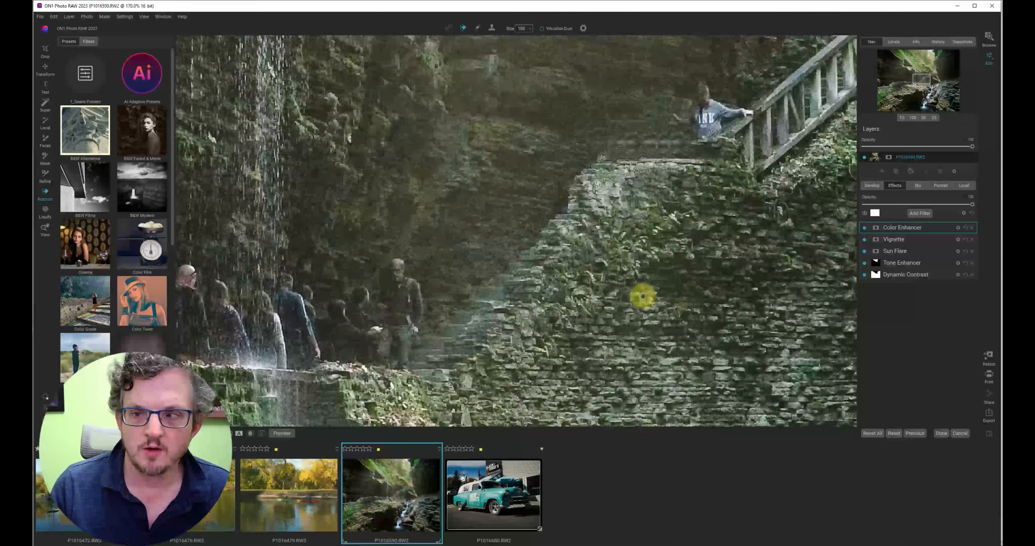
{"action": "left_click_drag", "start_coordinate": [643, 297], "coordinate": [481, 416]}
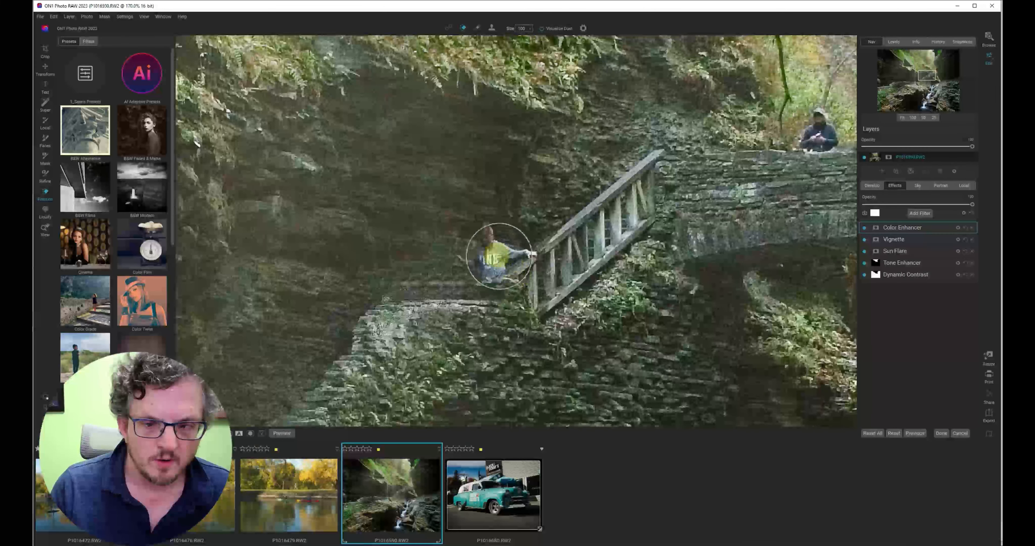
{"action": "key", "text": "bracketleft"}
{"action": "key", "text": "bracketleft"}
{"action": "key", "text": "bracketleft"}
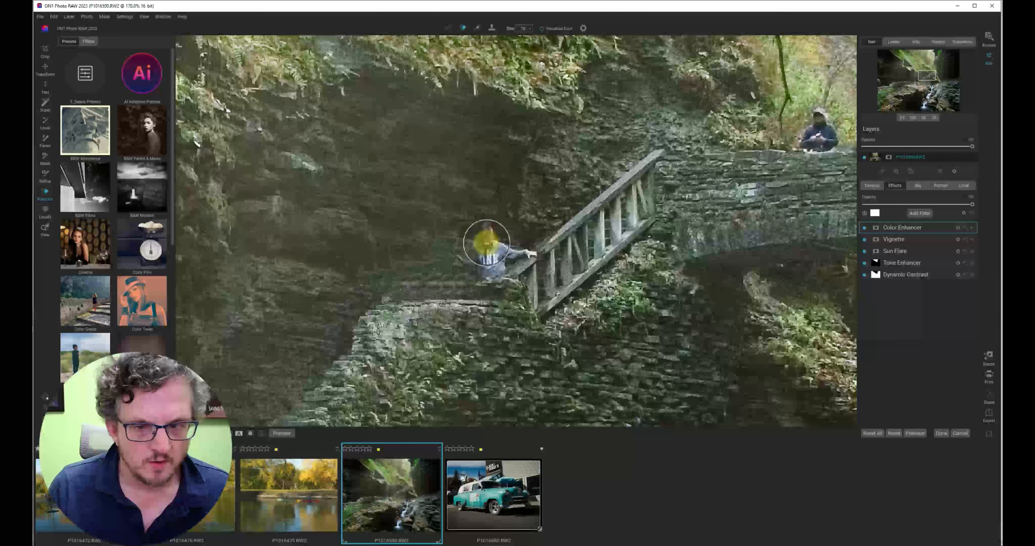
{"action": "mouse_move", "coordinate": [487, 243]}
{"action": "left_mouse_down"}
{"action": "mouse_move", "coordinate": [478, 249]}
{"action": "mouse_move", "coordinate": [486, 257]}
{"action": "left_mouse_up"}
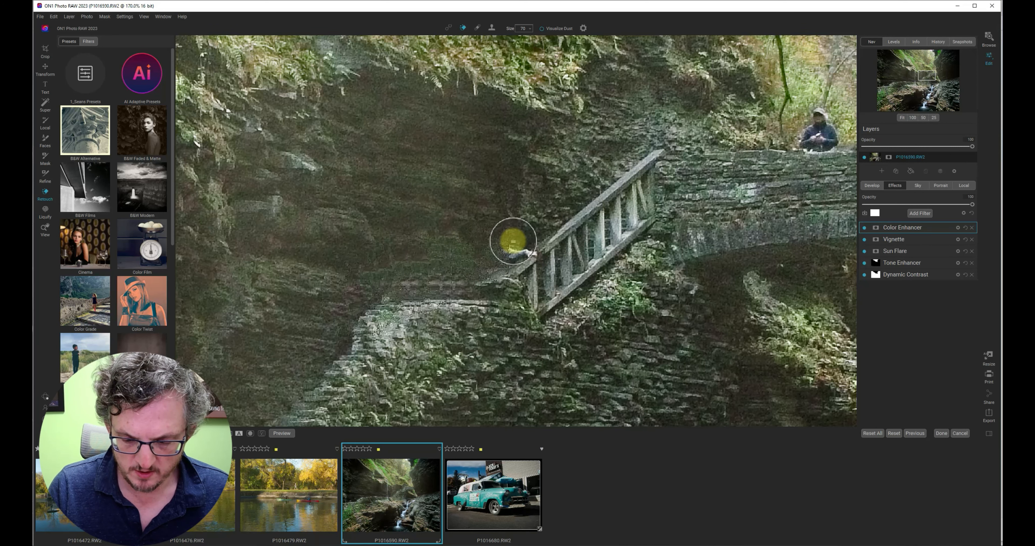
Erase the leftover arm and hand at the lower end of the wooden railing with a very small brush, and check the whole photo
{"action": "key", "text": "bracketleft"}
{"action": "key", "text": "bracketleft"}
{"action": "key", "text": "bracketleft"}
{"action": "key", "text": "bracketleft"}
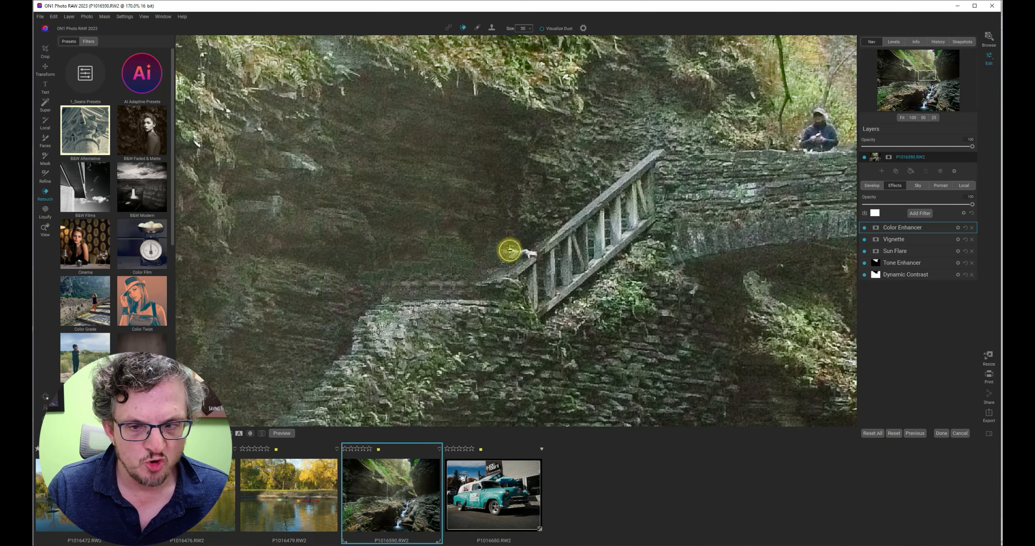
{"action": "left_click", "coordinate": [510, 250]}
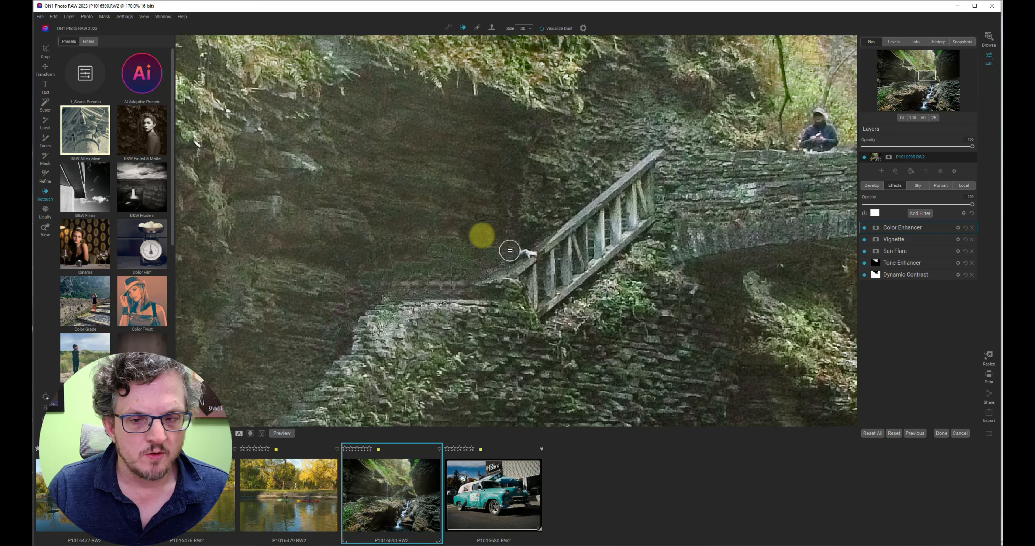
{"action": "key", "text": "bracketleft"}
{"action": "key", "text": "bracketleft"}
{"action": "key", "text": "bracketleft"}
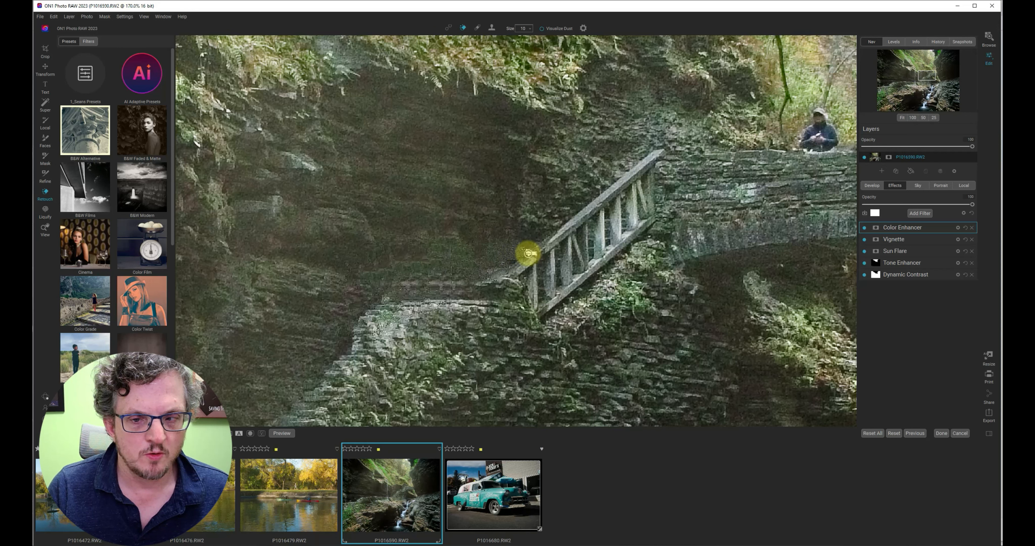
{"action": "key", "text": "bracketleft"}
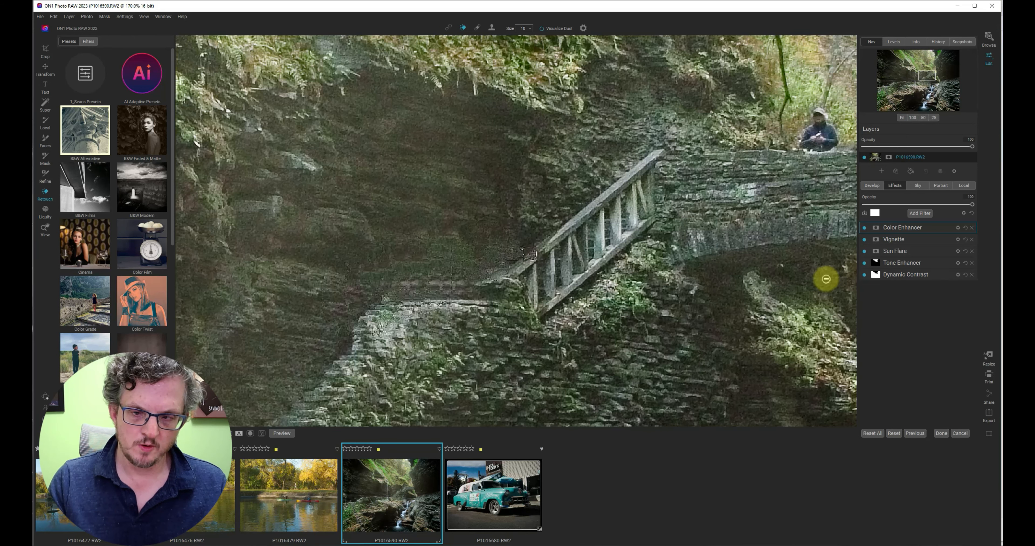
{"action": "left_click", "coordinate": [903, 117]}
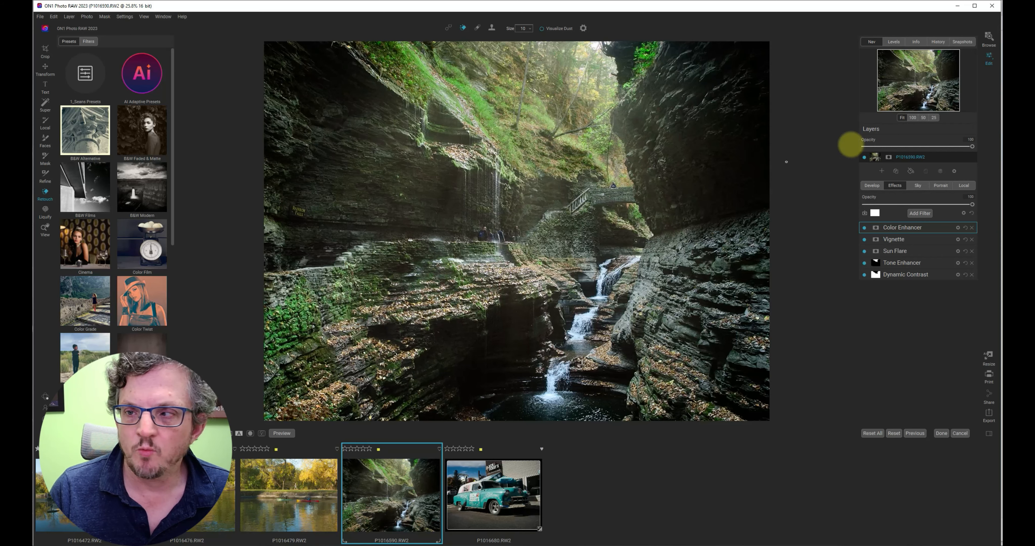
Erase the person on the stone bridge, including the leftover fragments above the parapet, and check the whole photo
{"action": "left_click", "coordinate": [913, 117]}
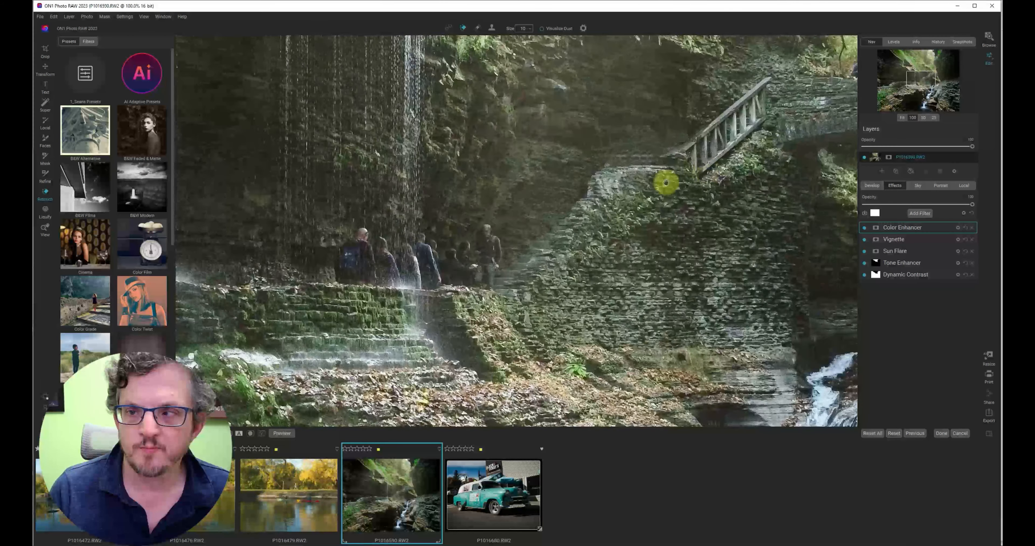
{"action": "left_click_drag", "start_coordinate": [666, 183], "coordinate": [410, 243]}
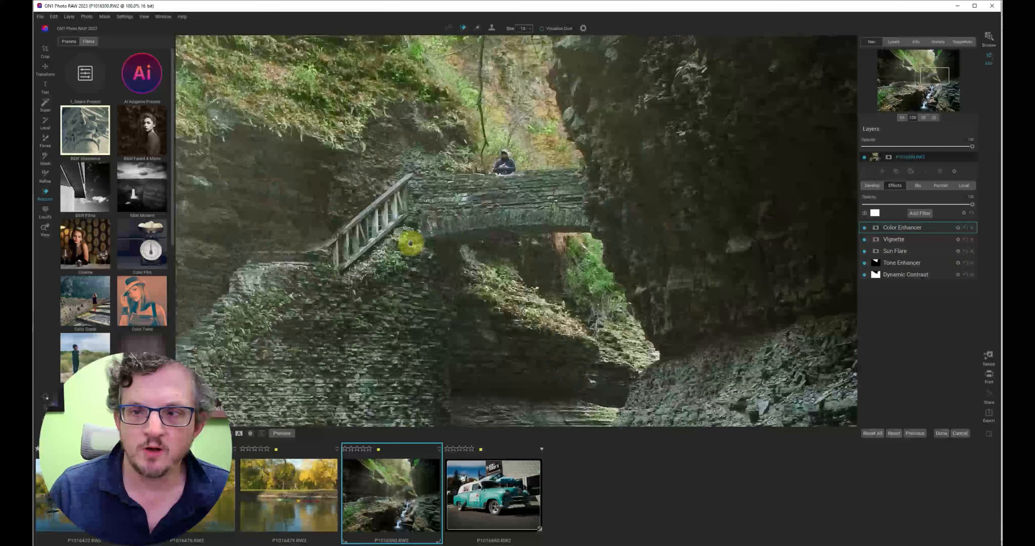
{"action": "key", "text": "bracketright"}
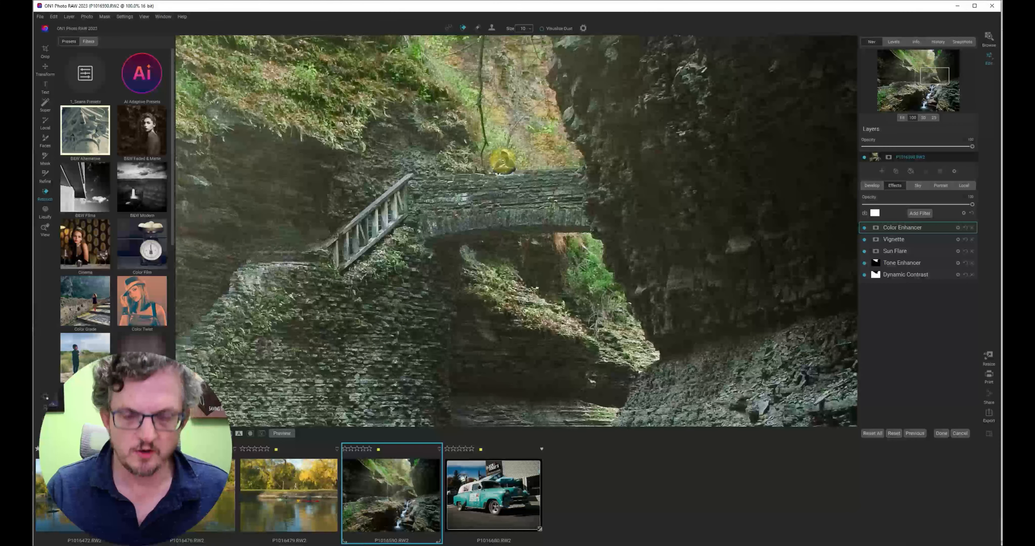
{"action": "key", "text": "bracketright"}
{"action": "key", "text": "bracketright"}
{"action": "key", "text": "bracketright"}
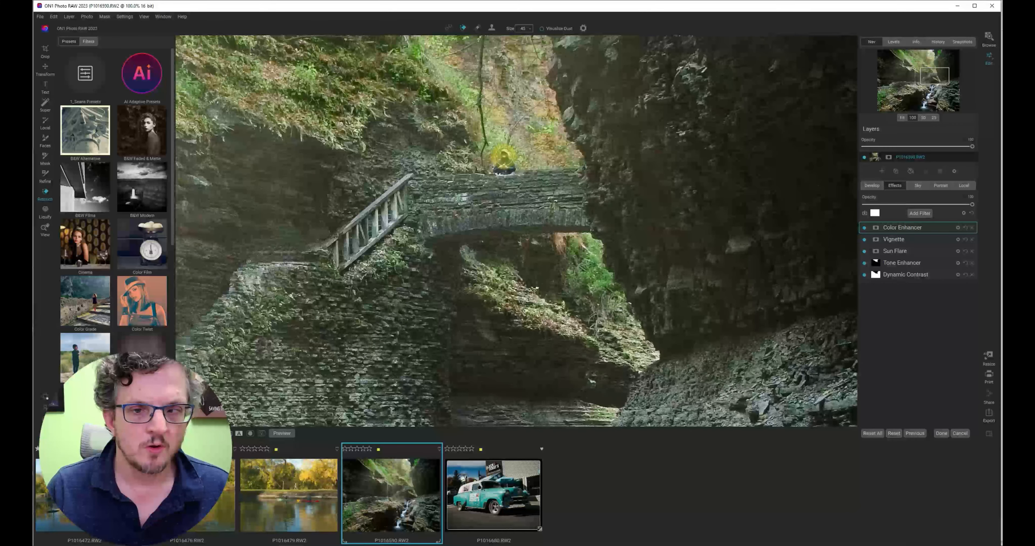
{"action": "left_click", "coordinate": [504, 158]}
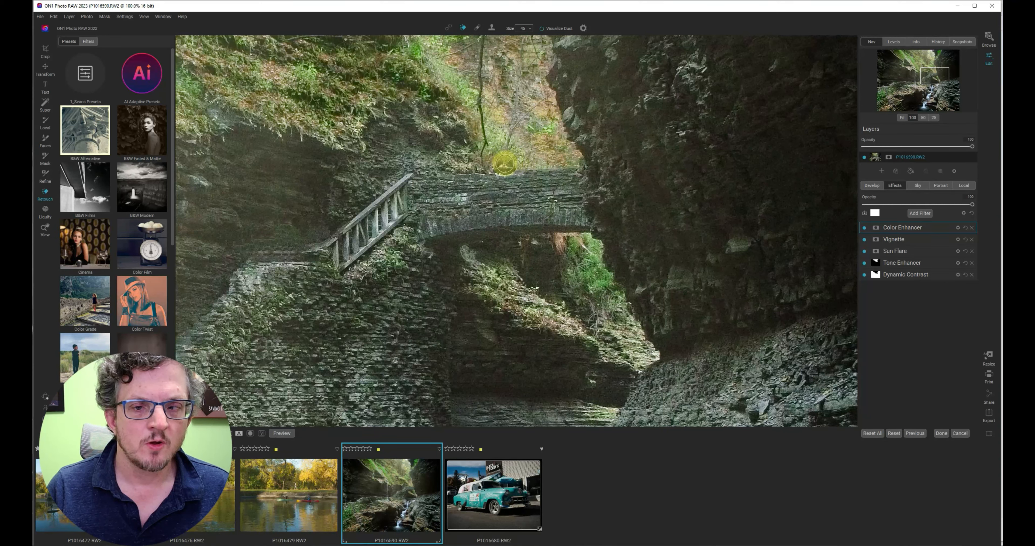
{"action": "left_click", "coordinate": [506, 164]}
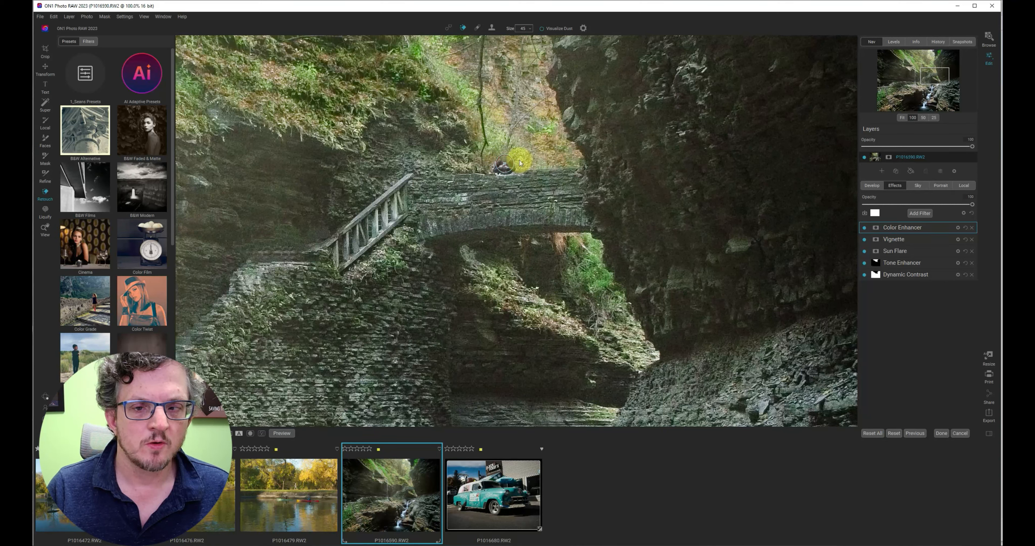
{"action": "left_click_drag", "start_coordinate": [502, 165], "coordinate": [510, 163]}
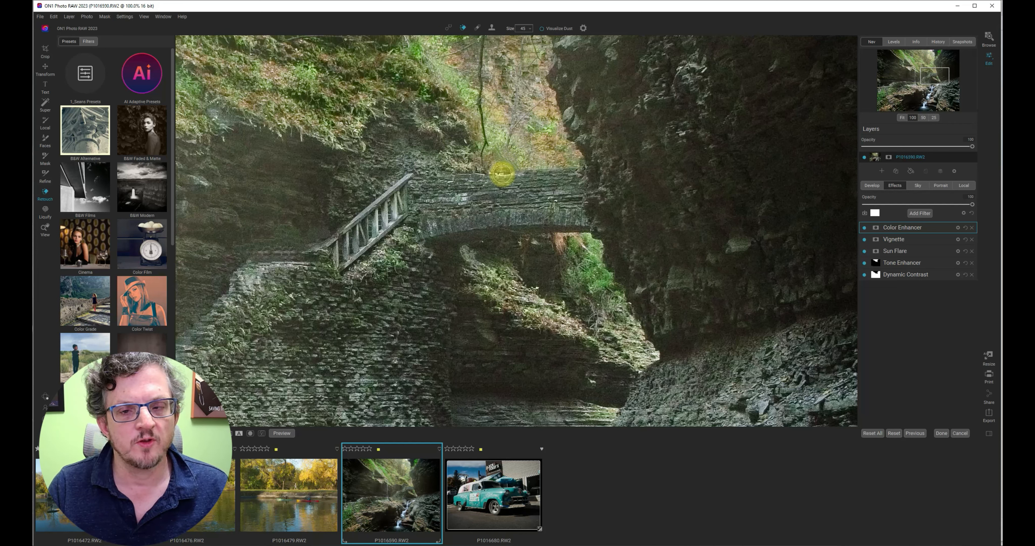
{"action": "left_click", "coordinate": [902, 118]}
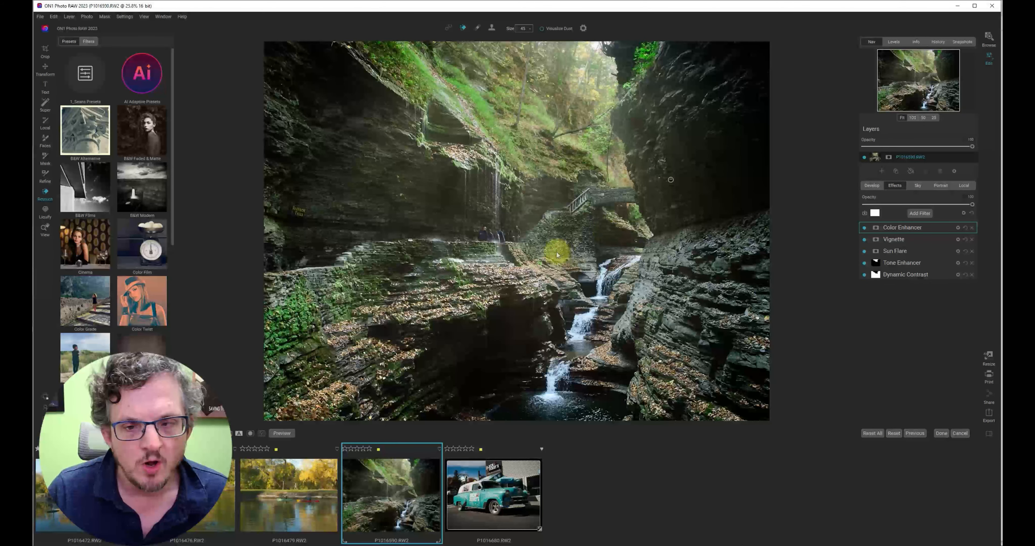
Erase the leftmost people on the ledge behind the waterfall with a larger eraser brush
{"action": "left_click", "coordinate": [913, 118]}
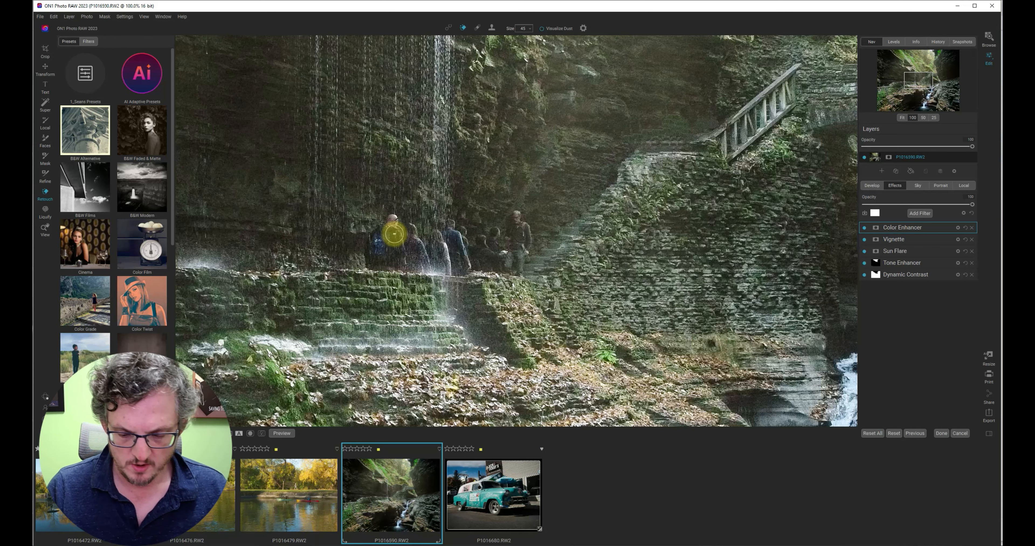
{"action": "key", "text": "bracketright"}
{"action": "key", "text": "bracketright"}
{"action": "key", "text": "bracketright"}
{"action": "key", "text": "bracketright"}
{"action": "key", "text": "bracketright"}
{"action": "key", "text": "bracketright"}
{"action": "key", "text": "bracketright"}
{"action": "key", "text": "bracketright"}
{"action": "key", "text": "bracketright"}
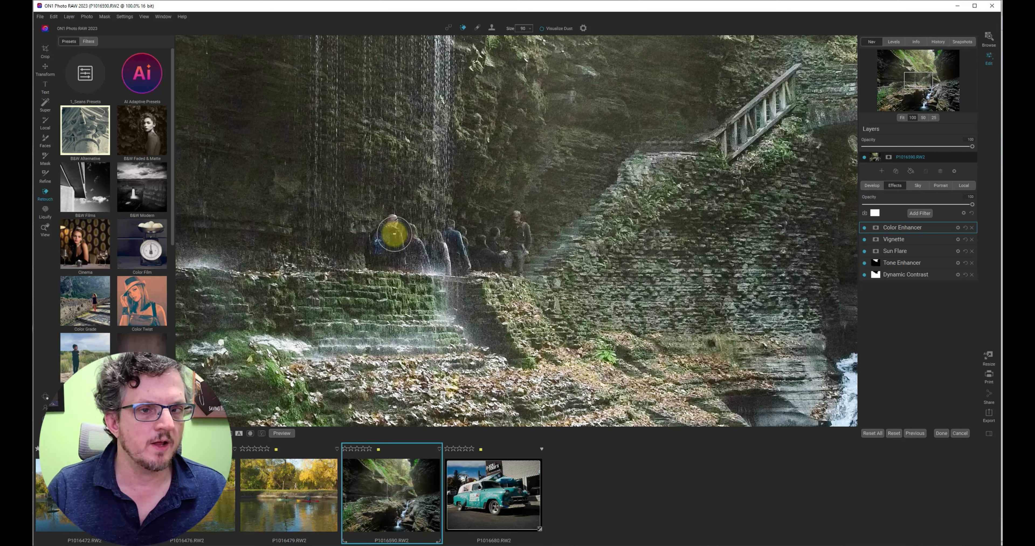
{"action": "mouse_move", "coordinate": [389, 225]}
{"action": "left_mouse_down"}
{"action": "mouse_move", "coordinate": [388, 251]}
{"action": "mouse_move", "coordinate": [435, 259]}
{"action": "mouse_move", "coordinate": [428, 246]}
{"action": "mouse_move", "coordinate": [411, 240]}
{"action": "mouse_move", "coordinate": [428, 278]}
{"action": "left_mouse_up"}
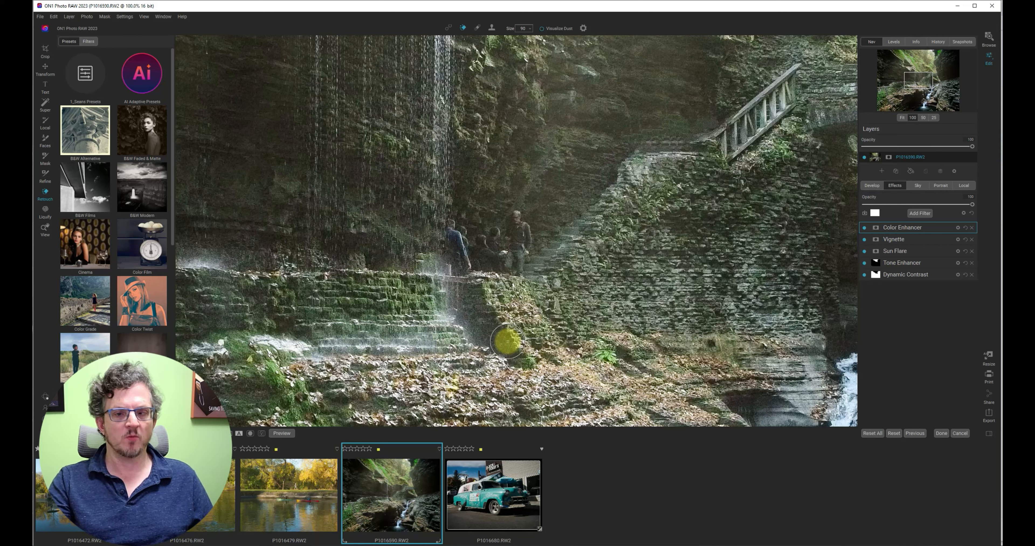
Erase the remaining people on the ledge just right of the waterfall, and check the whole photo
{"action": "mouse_move", "coordinate": [462, 233]}
{"action": "left_mouse_down"}
{"action": "mouse_move", "coordinate": [469, 247]}
{"action": "mouse_move", "coordinate": [512, 254]}
{"action": "mouse_move", "coordinate": [518, 226]}
{"action": "mouse_move", "coordinate": [494, 238]}
{"action": "mouse_move", "coordinate": [513, 226]}
{"action": "mouse_move", "coordinate": [507, 261]}
{"action": "left_mouse_up"}
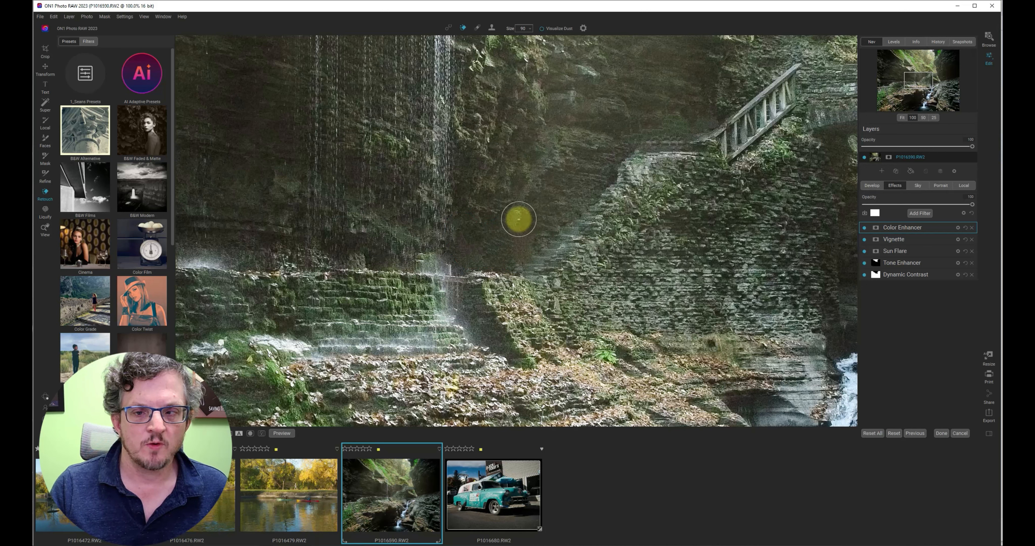
{"action": "left_click", "coordinate": [519, 219]}
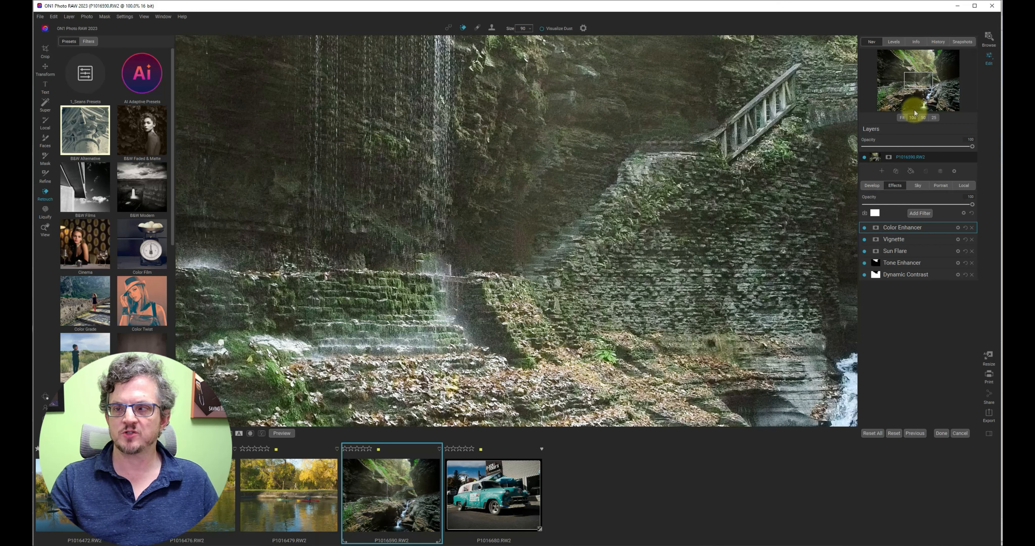
{"action": "left_click", "coordinate": [903, 117]}
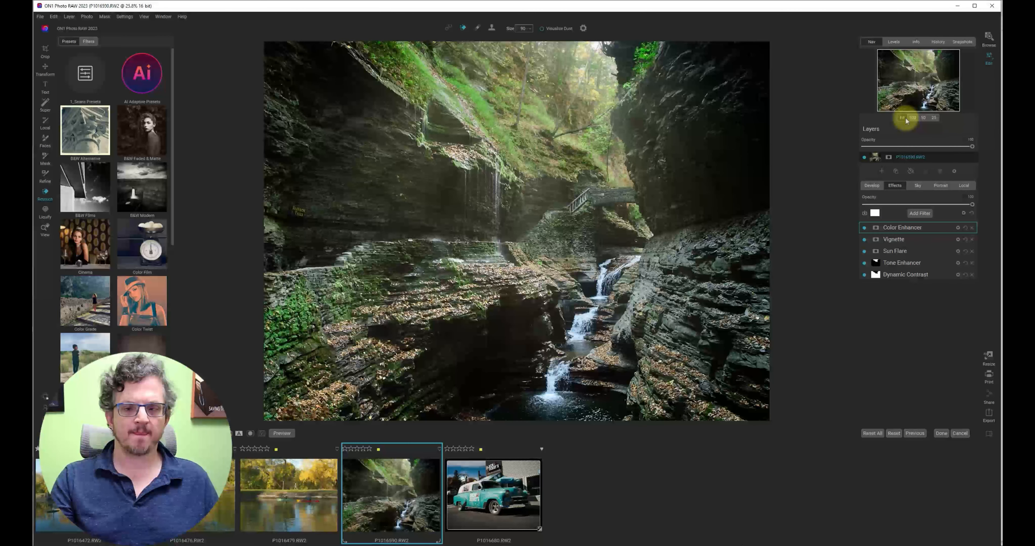
Save the current edit as a new snapshot named "removed-tourists", and compare the edit with the original photo
{"action": "left_click", "coordinate": [962, 42]}
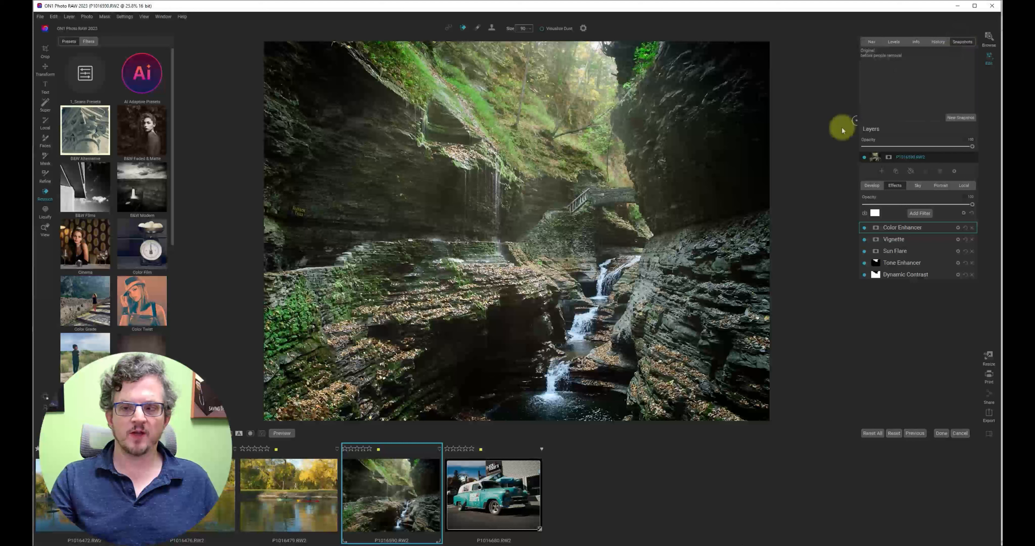
{"action": "left_click", "coordinate": [959, 118]}
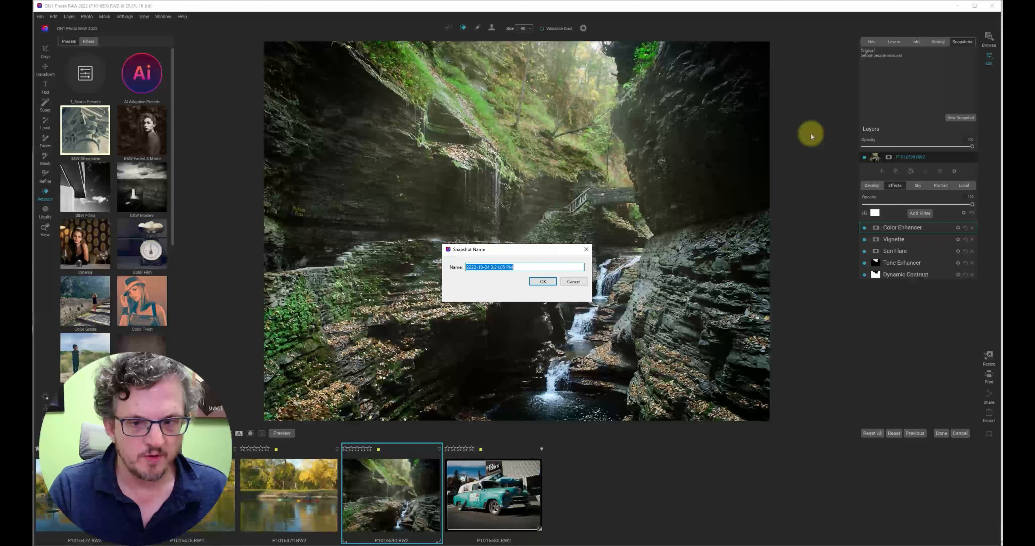
{"action": "type", "text": "remove"}
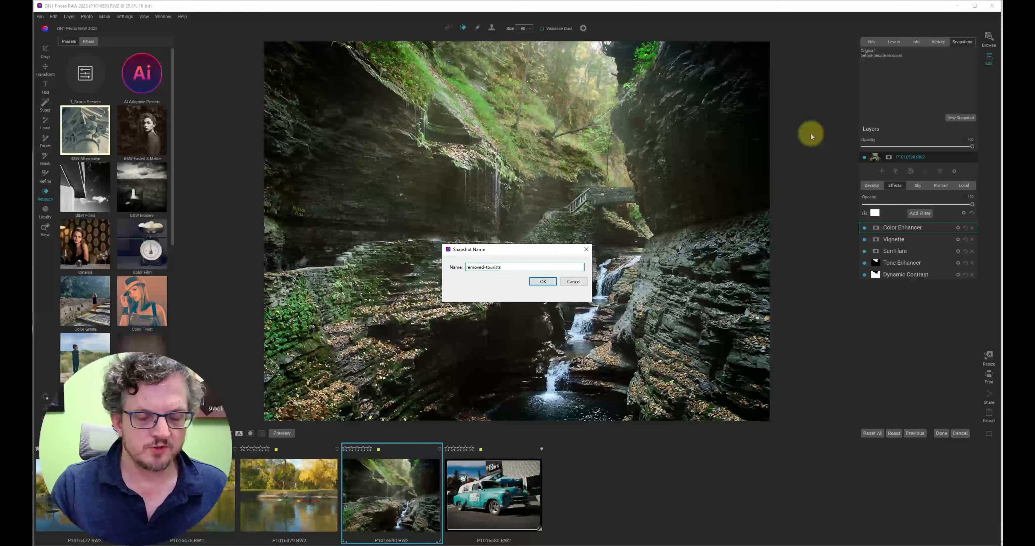
{"action": "type", "text": "d-tourists"}
{"action": "left_click", "coordinate": [543, 281]}
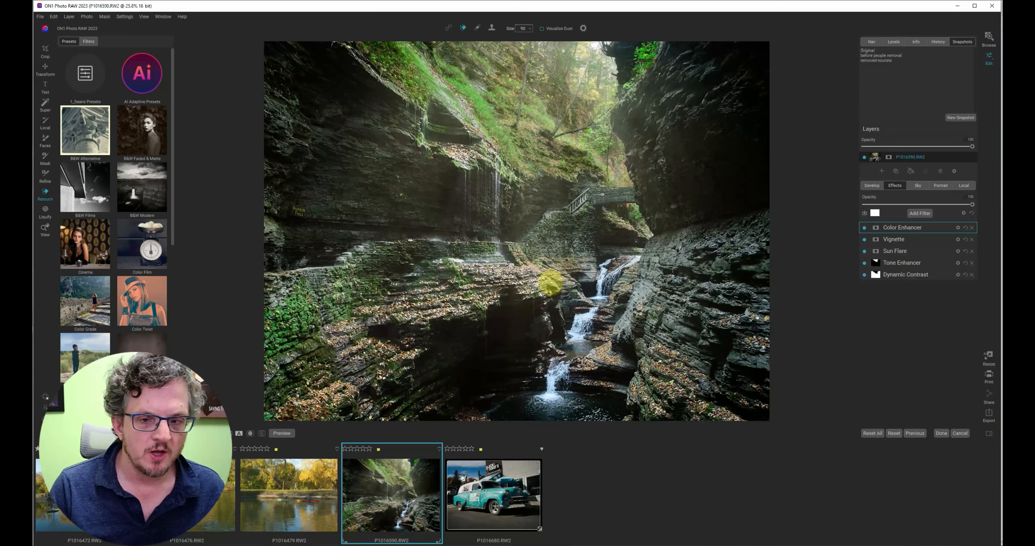
{"action": "key", "text": "ctrl+p"}
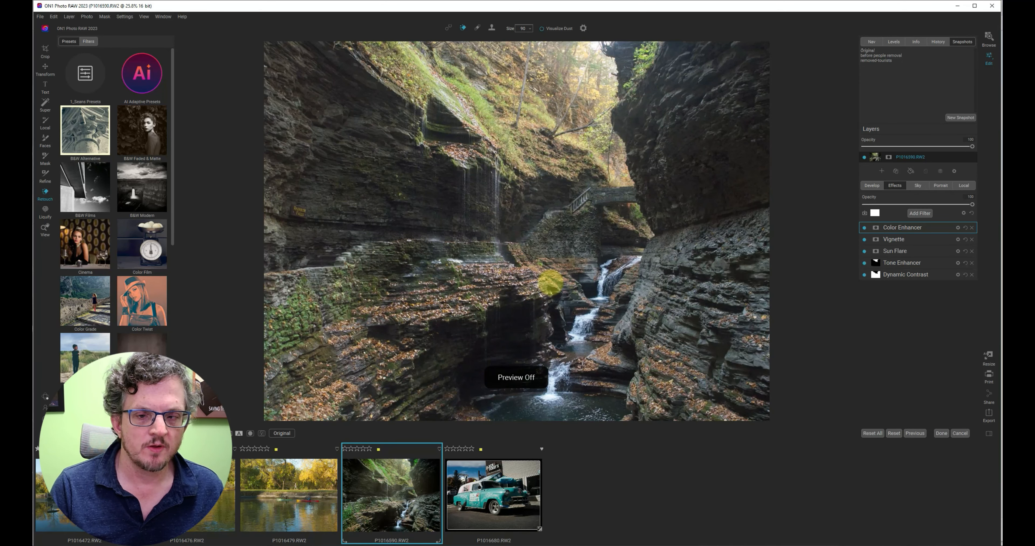
{"action": "key", "text": "ctrl+p"}
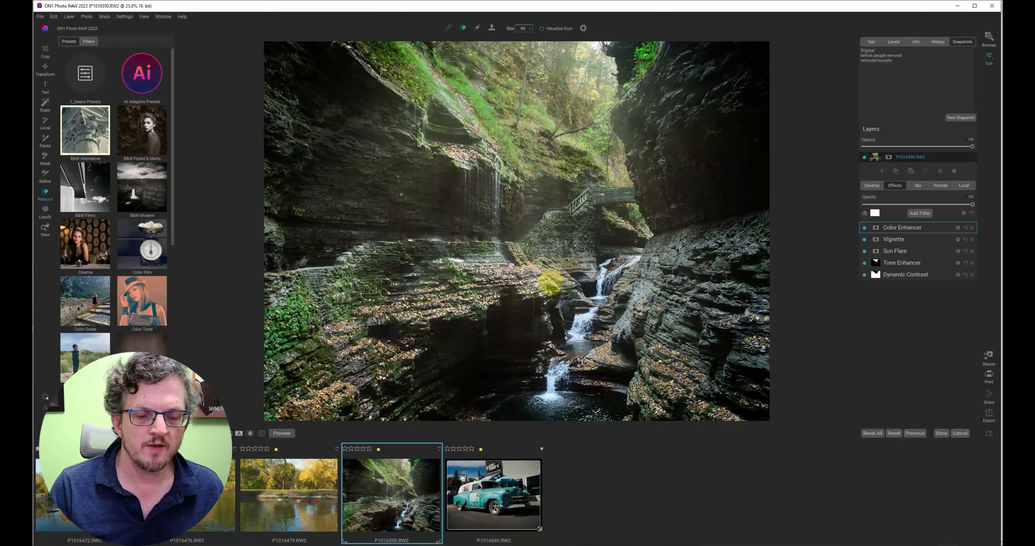